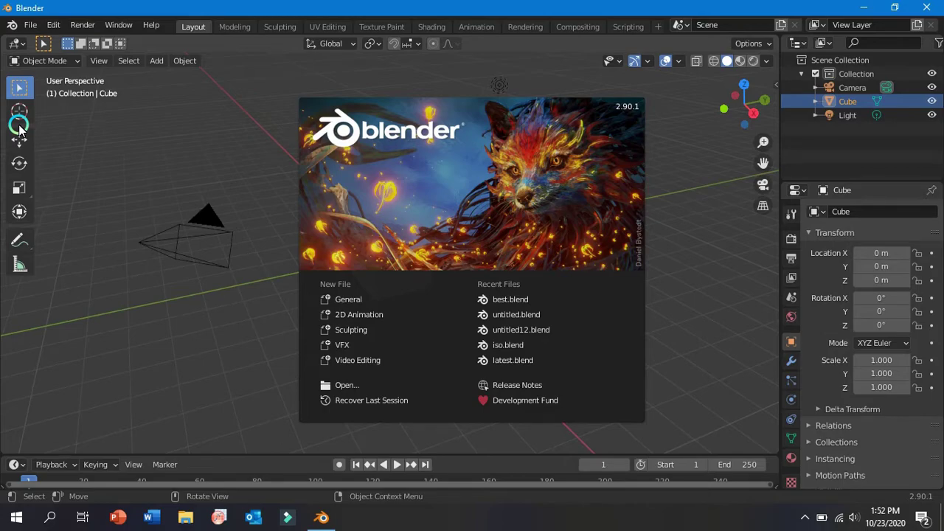
Start a new General file and delete the default cube.
{"action": "left_click", "coordinate": [348, 301]}
{"action": "middle_click_drag", "start_coordinate": [338, 295], "coordinate": [378, 295]}
{"action": "key", "text": "Delete"}
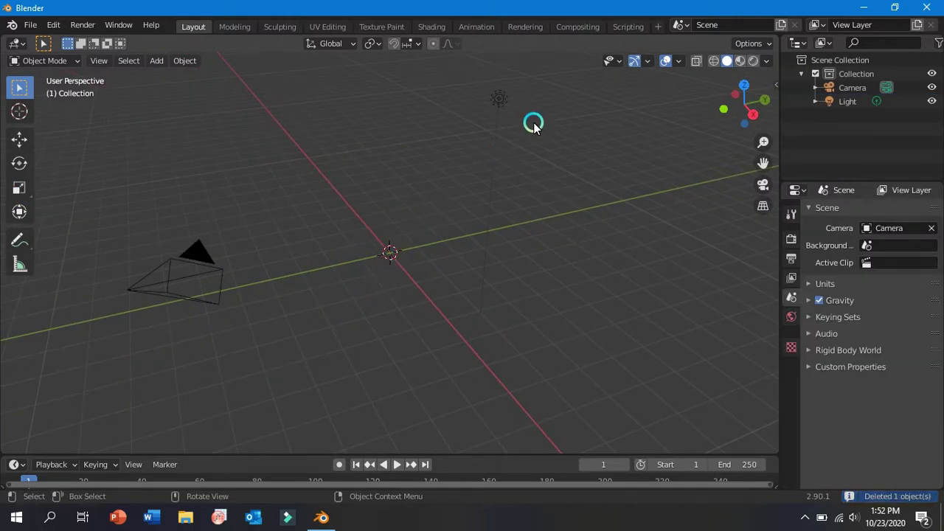
Add a mesh plane at the origin and scale it up uniformly to about 6.8.
{"action": "left_click", "coordinate": [498, 101]}
{"action": "left_click", "coordinate": [204, 286]}
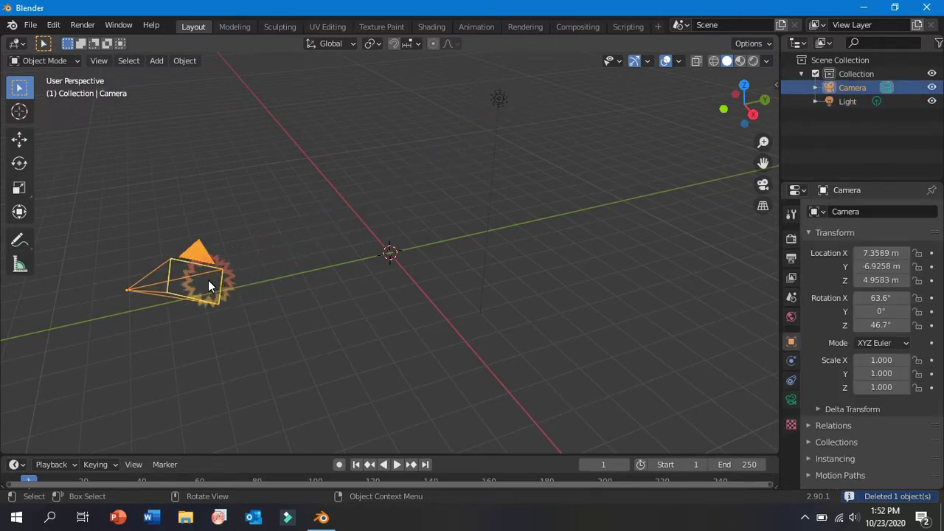
{"action": "left_click", "coordinate": [156, 60]}
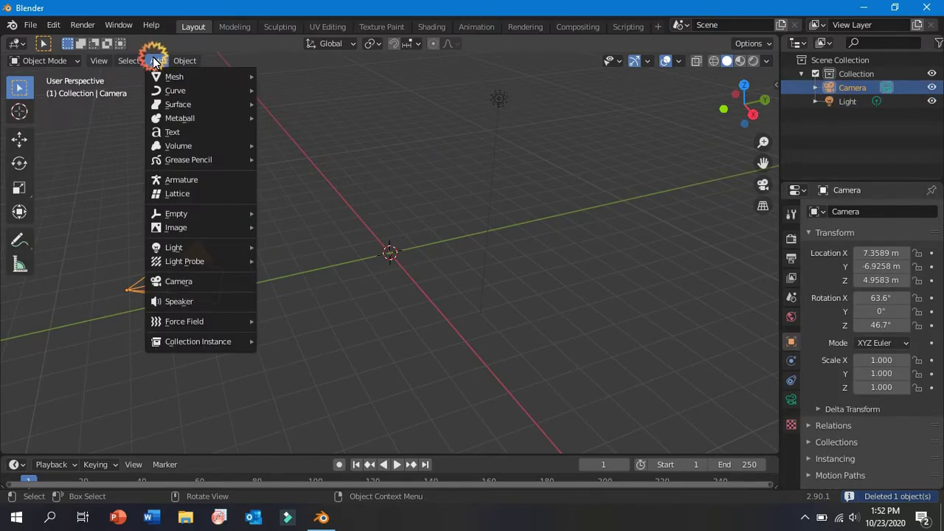
{"action": "mouse_move", "coordinate": [166, 74]}
{"action": "left_click", "coordinate": [297, 77]}
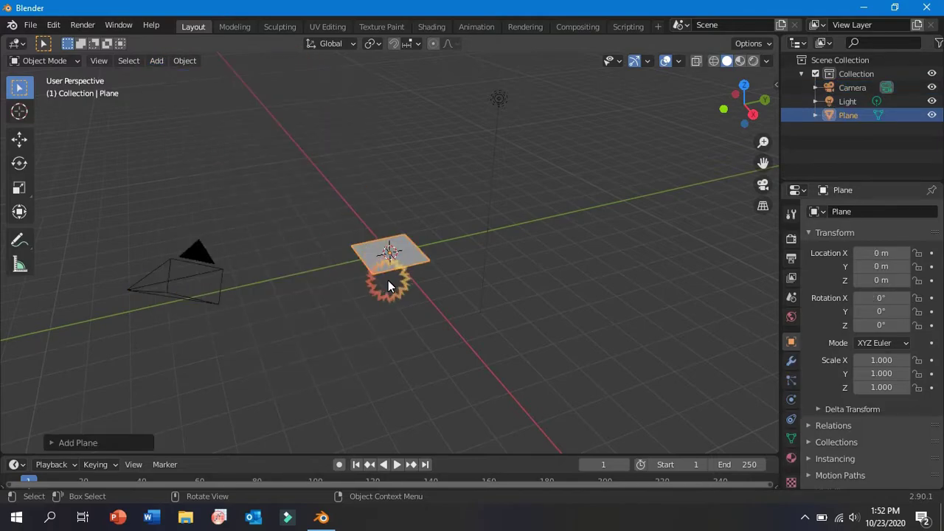
{"action": "key", "text": "s"}
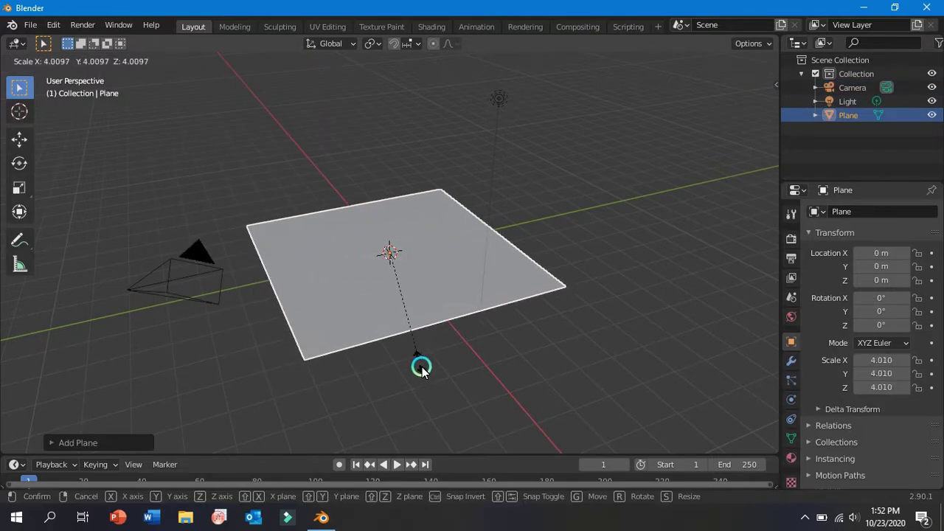
{"action": "left_click", "coordinate": [456, 434]}
{"action": "scroll", "coordinate": [456, 434], "scroll_direction": "down", "scroll_amount": 2}
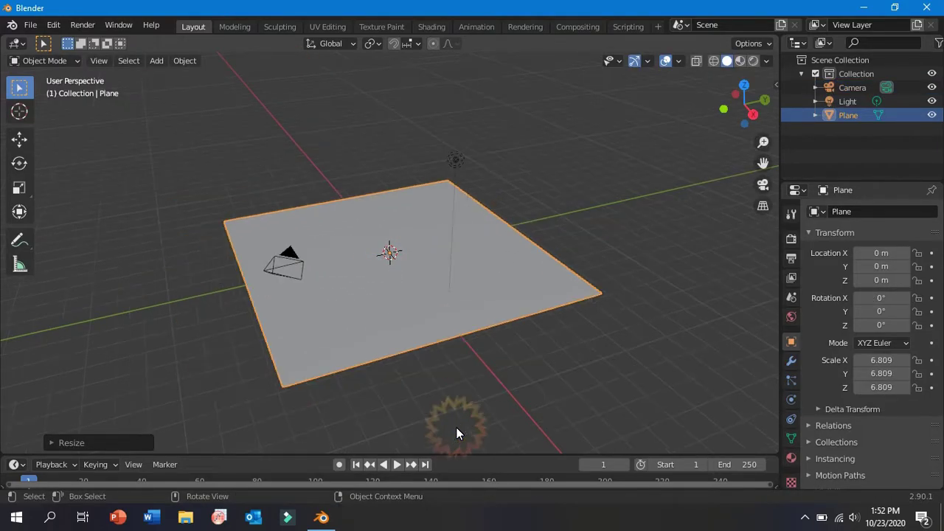
Subdivide the whole plane in Edit Mode with the number of cuts set to 20.
{"action": "left_click", "coordinate": [58, 66]}
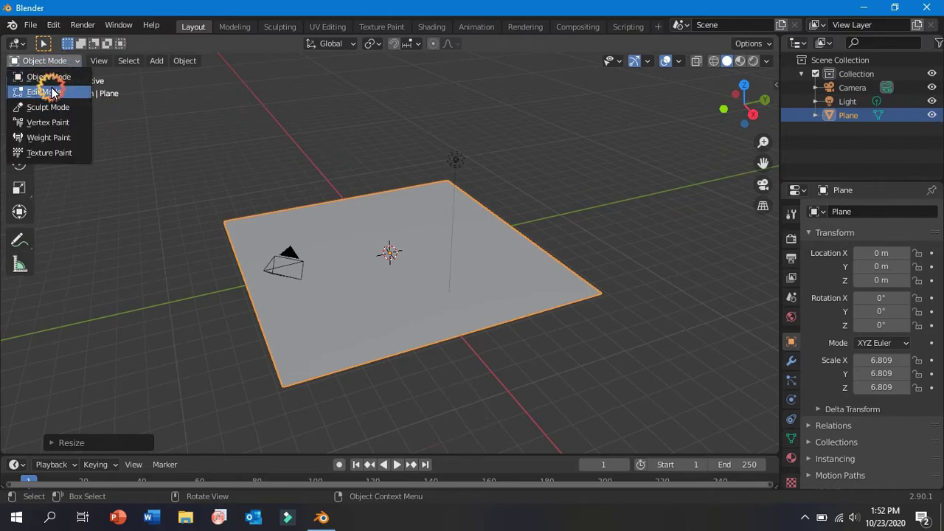
{"action": "left_click", "coordinate": [44, 89]}
{"action": "right_click", "coordinate": [348, 308]}
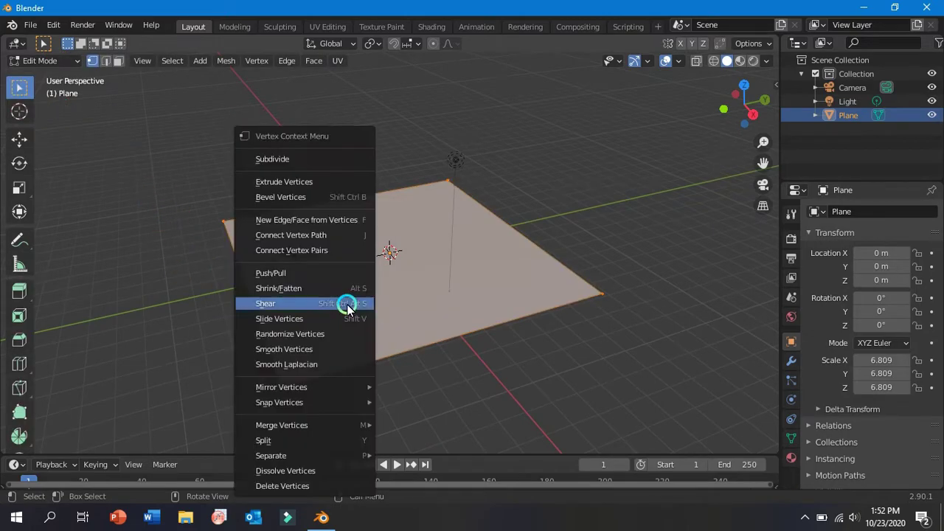
{"action": "left_click", "coordinate": [277, 157]}
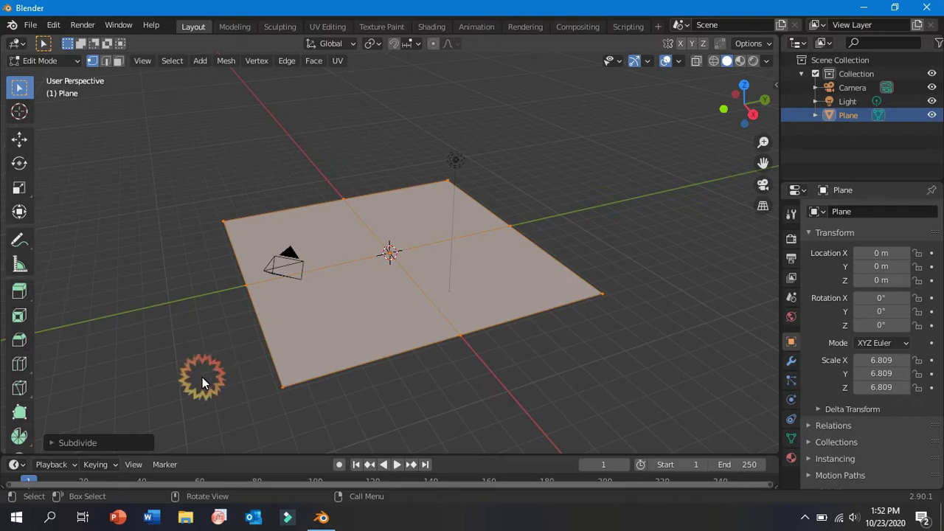
{"action": "left_click", "coordinate": [125, 446]}
{"action": "double_click", "coordinate": [155, 351]}
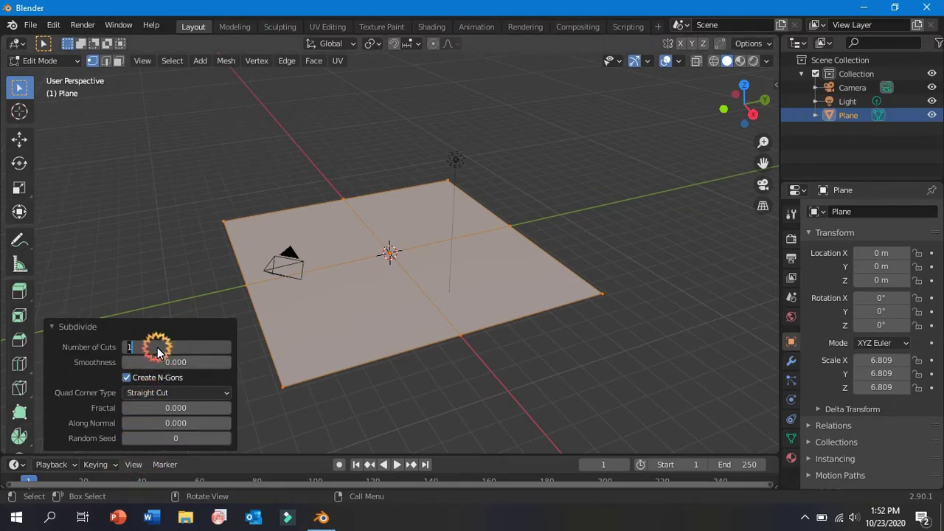
{"action": "left_click", "coordinate": [138, 303]}
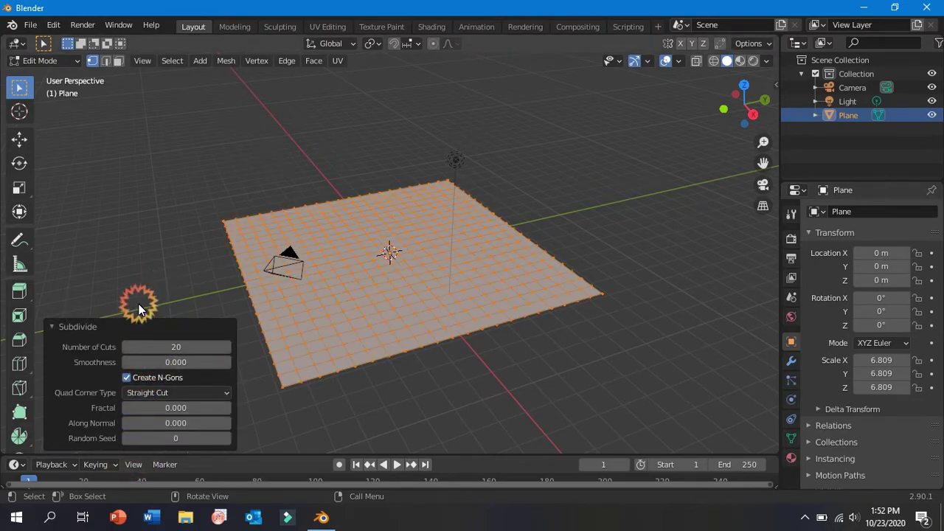
{"action": "scroll", "coordinate": [141, 299], "scroll_direction": "down", "scroll_amount": 1}
{"action": "middle_click_drag", "start_coordinate": [142, 298], "coordinate": [125, 312]}
{"action": "left_click", "coordinate": [53, 327]}
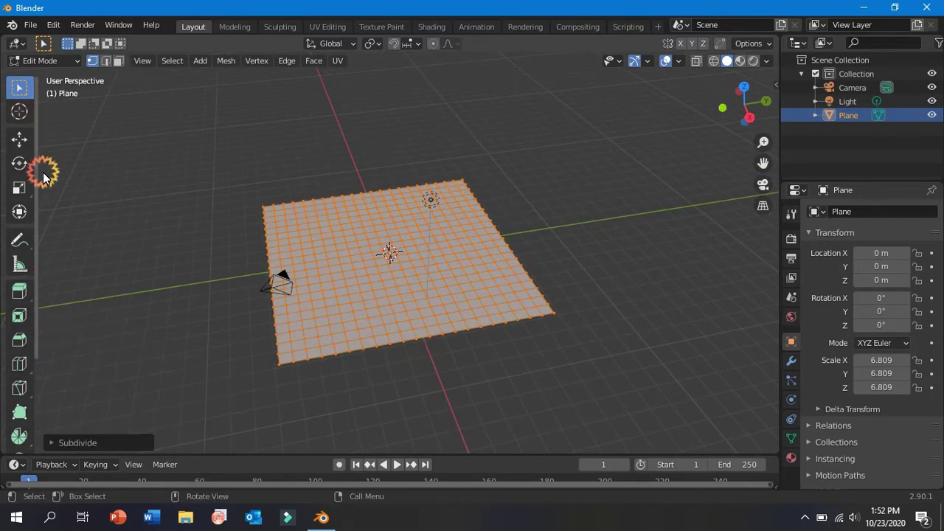
Return the plane to Object Mode and display the viewport in wireframe shading.
{"action": "left_click", "coordinate": [41, 60]}
{"action": "left_click", "coordinate": [46, 79]}
{"action": "scroll", "coordinate": [329, 322], "scroll_direction": "up", "scroll_amount": 3}
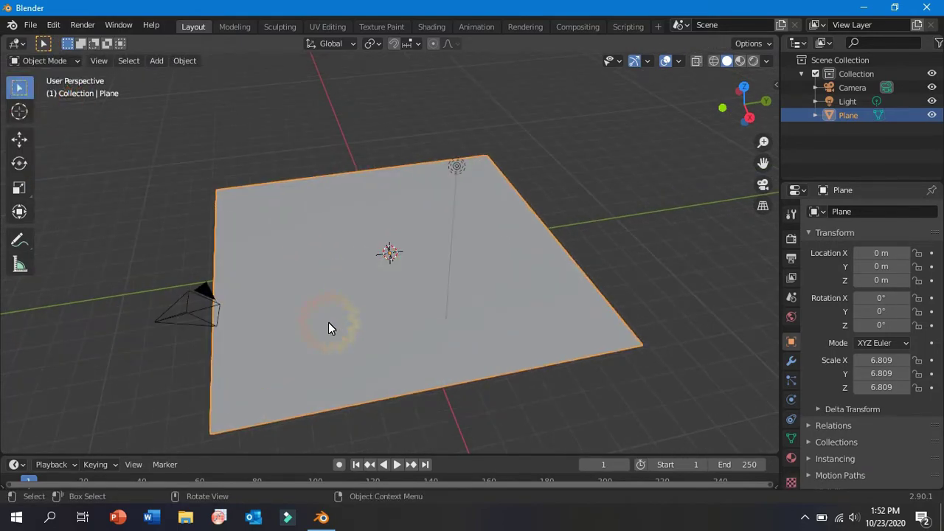
{"action": "middle_click_drag", "start_coordinate": [385, 312], "coordinate": [472, 295]}
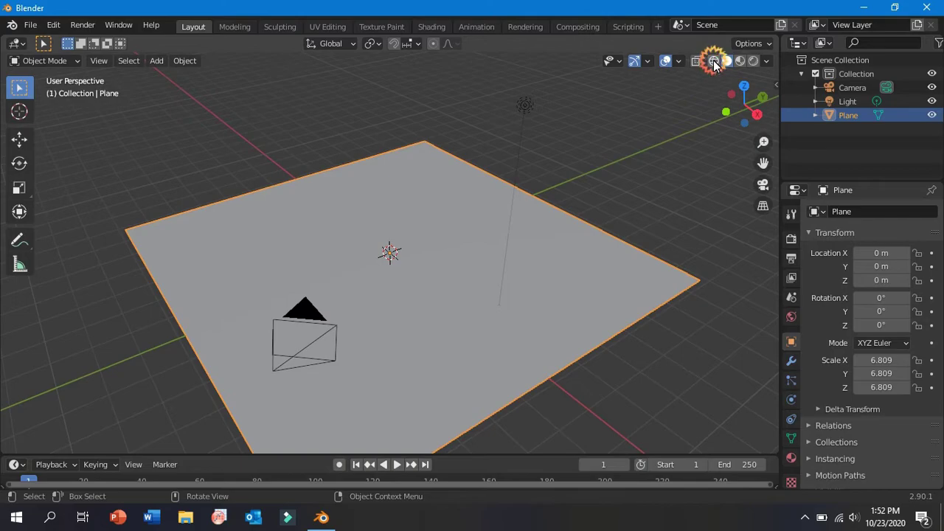
{"action": "left_click", "coordinate": [713, 60]}
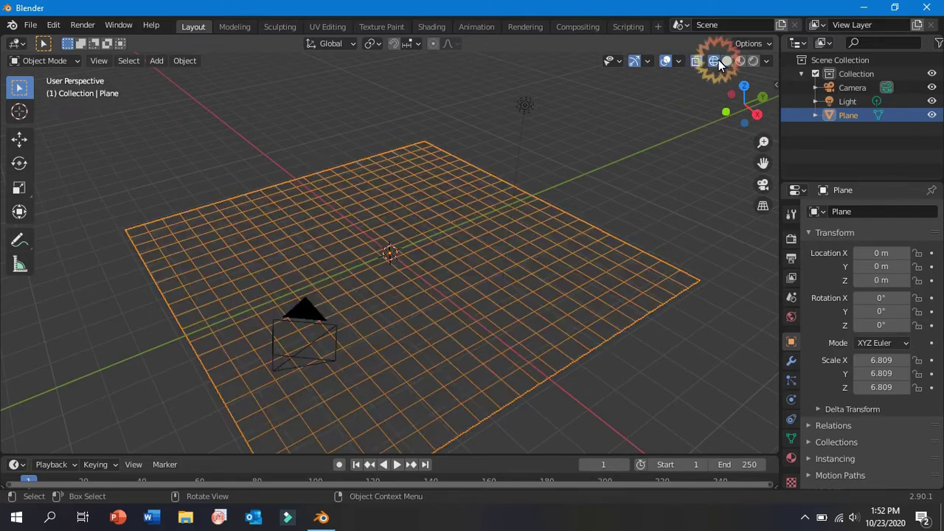
Add a Triangulate modifier to the plane and collapse its settings.
{"action": "left_click", "coordinate": [796, 361]}
{"action": "left_click", "coordinate": [847, 211]}
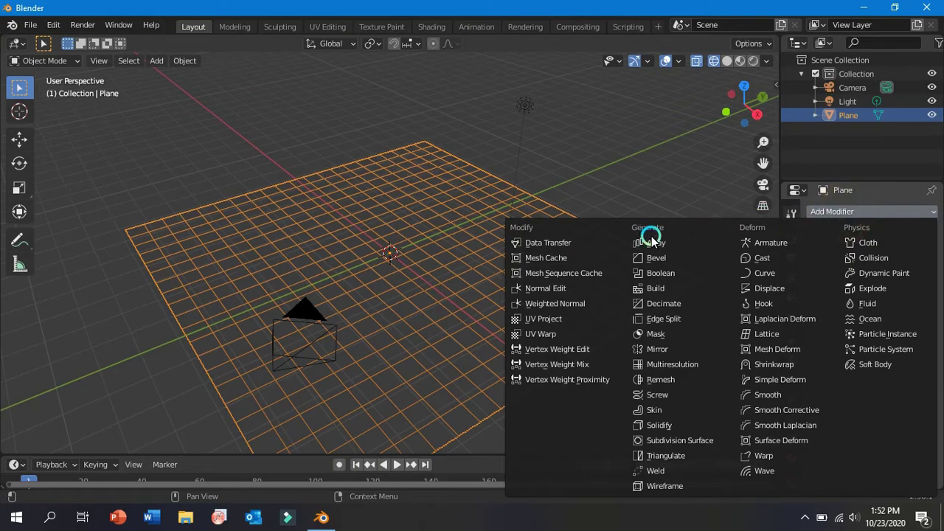
{"action": "left_click", "coordinate": [641, 456]}
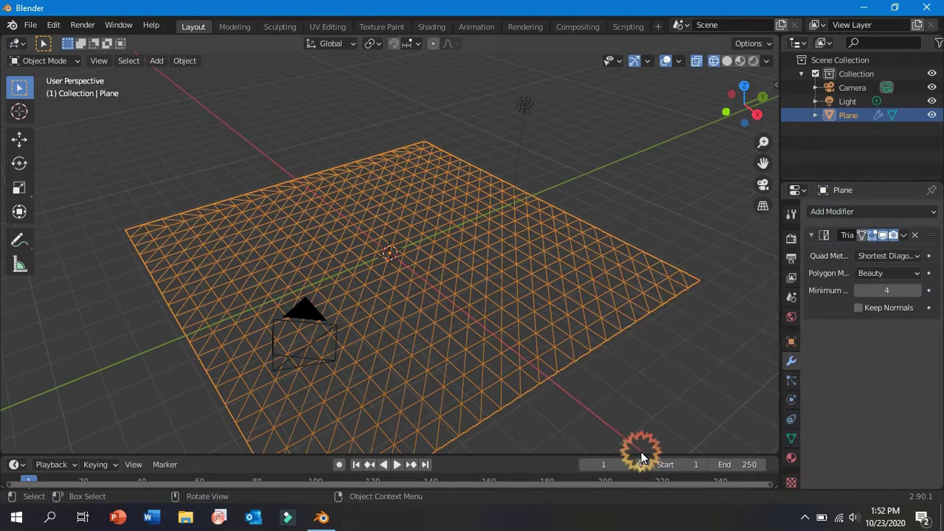
{"action": "middle_click_drag", "start_coordinate": [549, 367], "coordinate": [264, 286]}
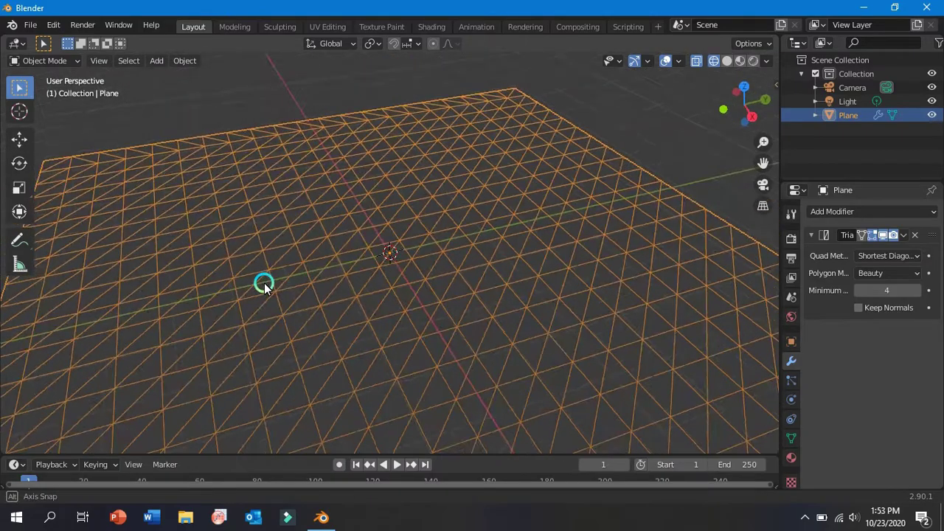
{"action": "left_click", "coordinate": [812, 234]}
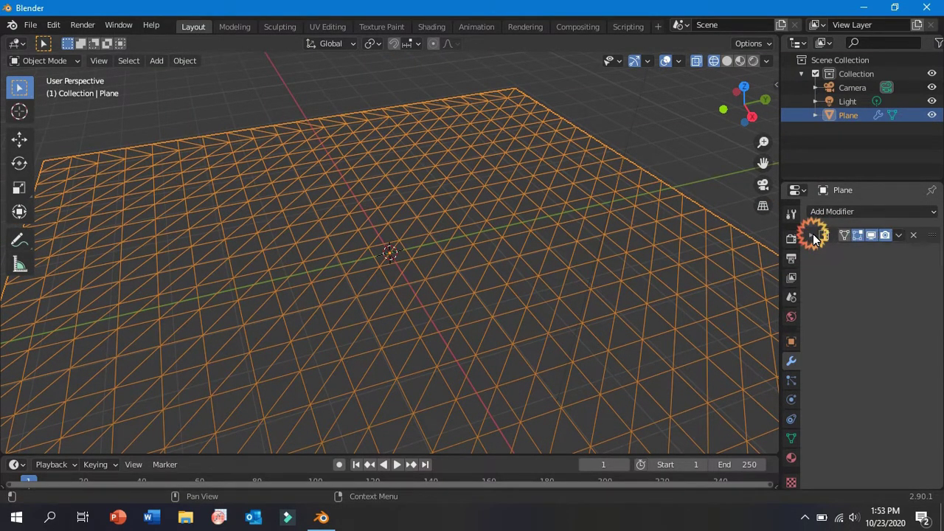
Add a Decimate modifier to the plane in Collapse mode and lower its ratio to about 0.31.
{"action": "left_click", "coordinate": [826, 212]}
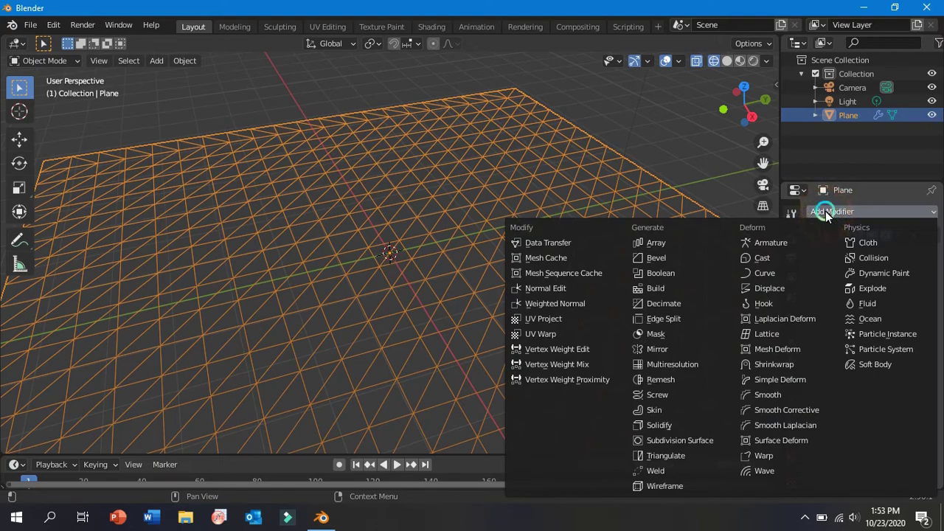
{"action": "left_click", "coordinate": [694, 308]}
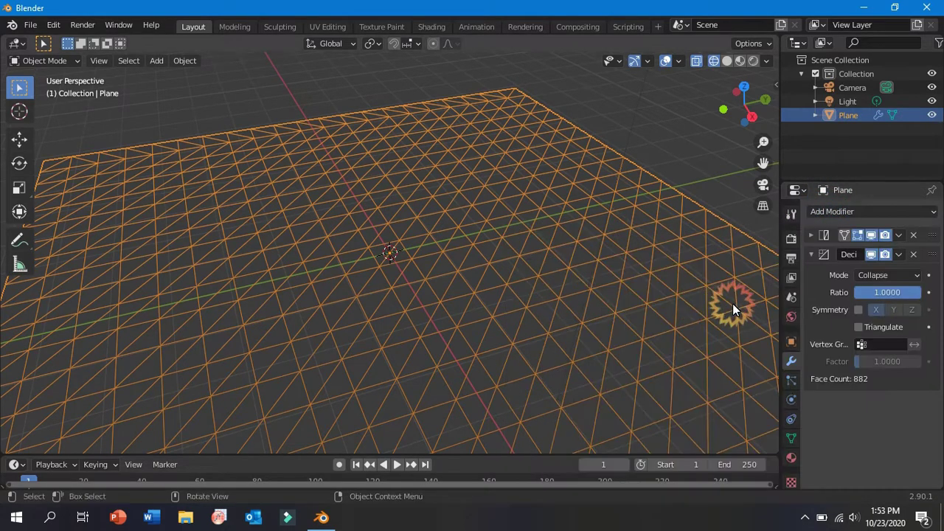
{"action": "middle_click_drag", "start_coordinate": [579, 309], "coordinate": [634, 299]}
{"action": "left_click", "coordinate": [896, 293]}
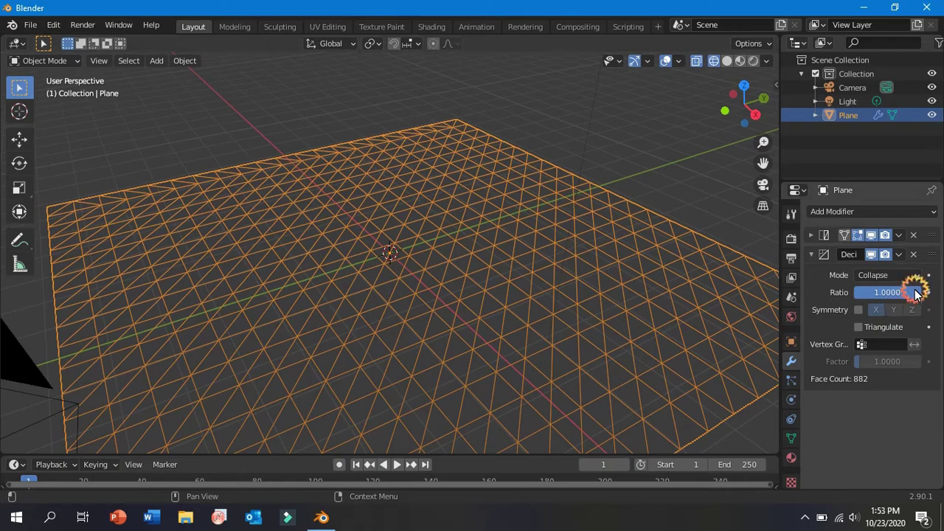
{"action": "left_click_drag", "start_coordinate": [914, 293], "coordinate": [869, 299]}
{"action": "left_click", "coordinate": [825, 256]}
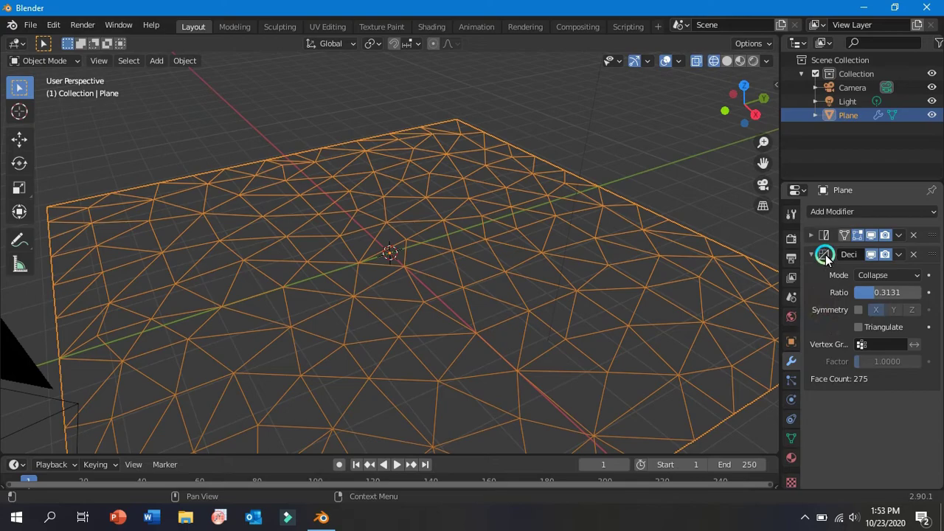
Add an Edge Split modifier to the plane with the edge angle set to 0°.
{"action": "left_click", "coordinate": [830, 212]}
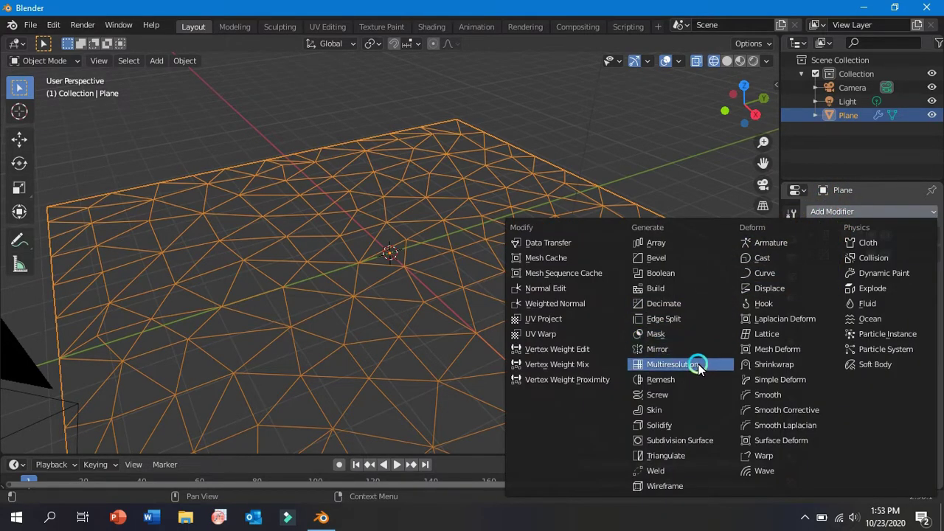
{"action": "left_click", "coordinate": [664, 318]}
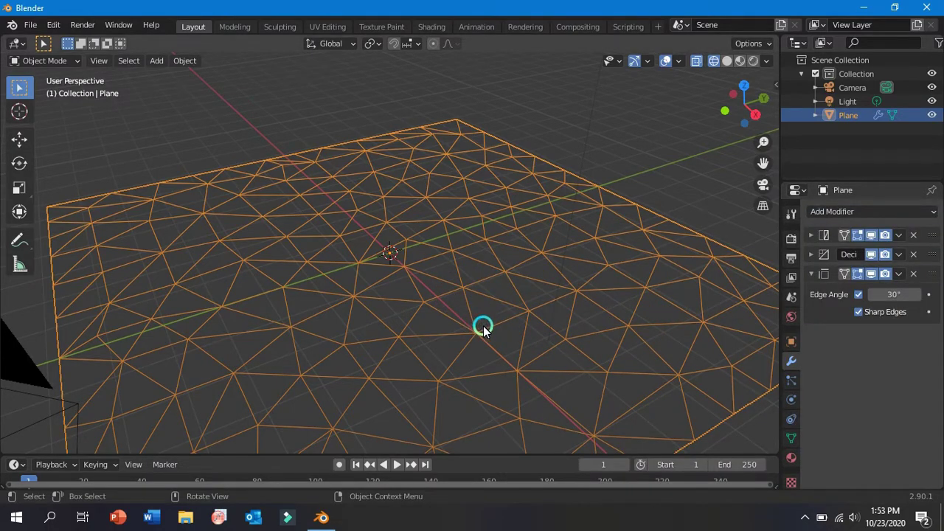
{"action": "left_click", "coordinate": [893, 294]}
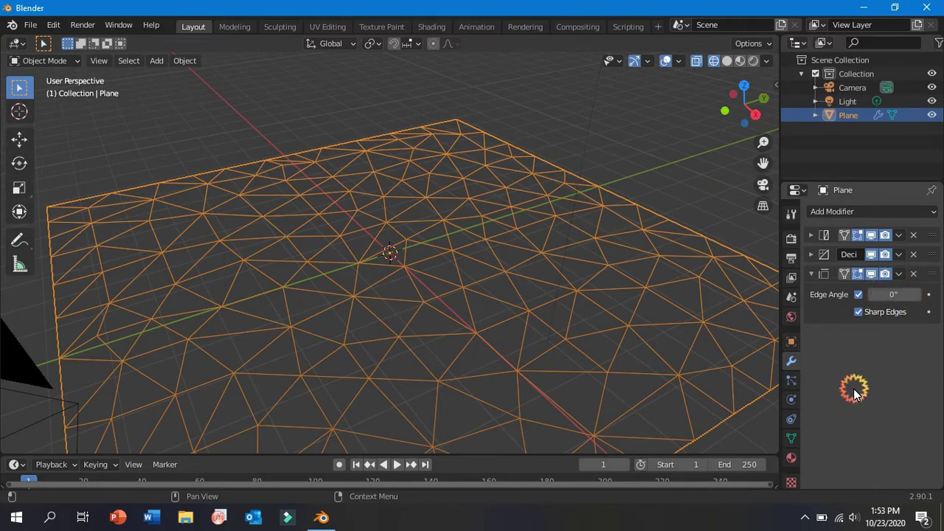
{"action": "left_click", "coordinate": [809, 273]}
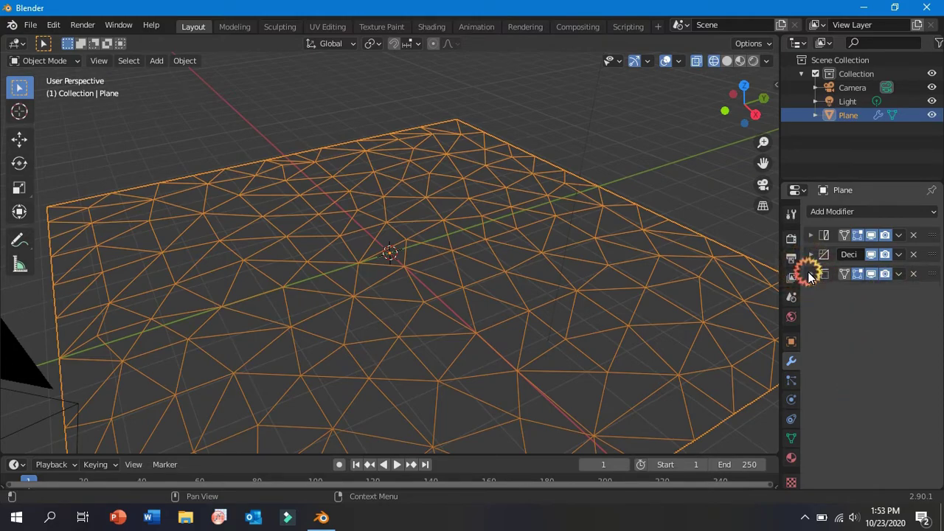
Add a Solidify modifier to the plane with a thickness of -0.15 m and switch the viewport to solid shading.
{"action": "left_click", "coordinate": [843, 212]}
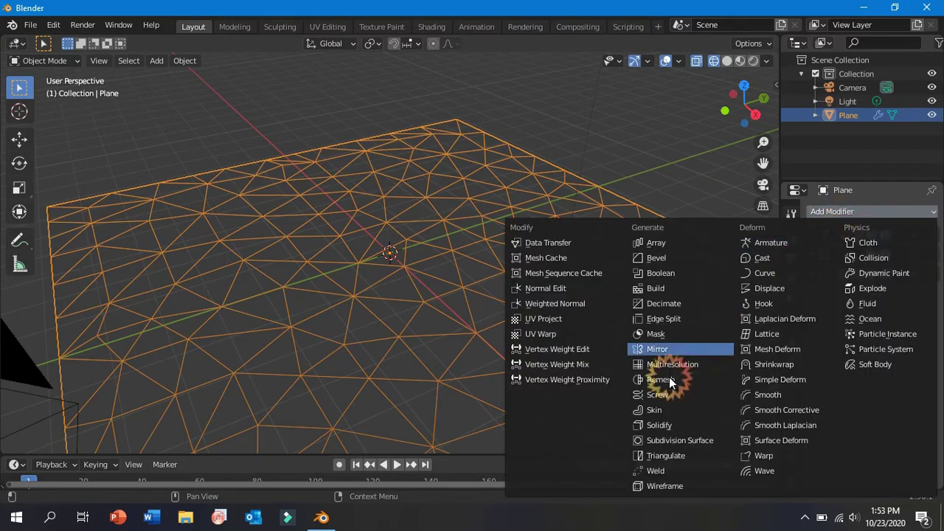
{"action": "left_click", "coordinate": [663, 426]}
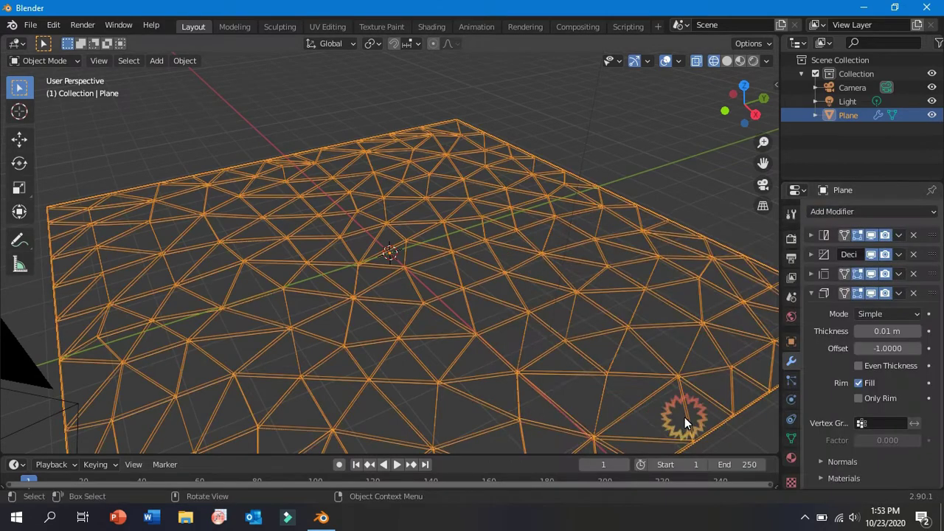
{"action": "left_click", "coordinate": [821, 387]}
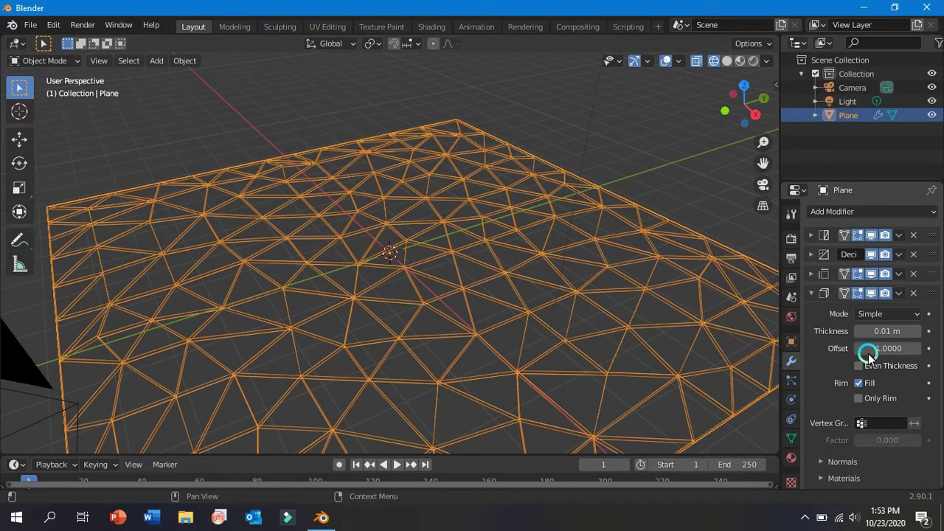
{"action": "middle_click_drag", "start_coordinate": [593, 348], "coordinate": [856, 357]}
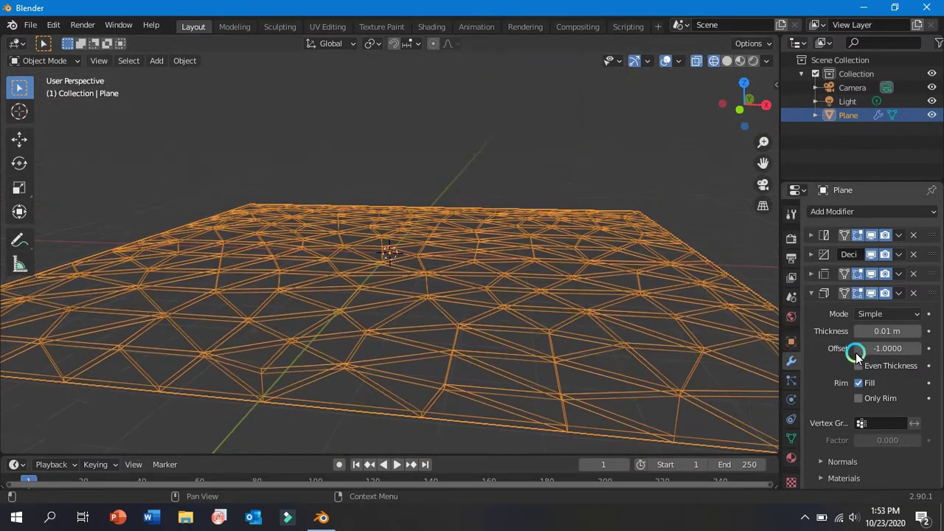
{"action": "left_click", "coordinate": [885, 333]}
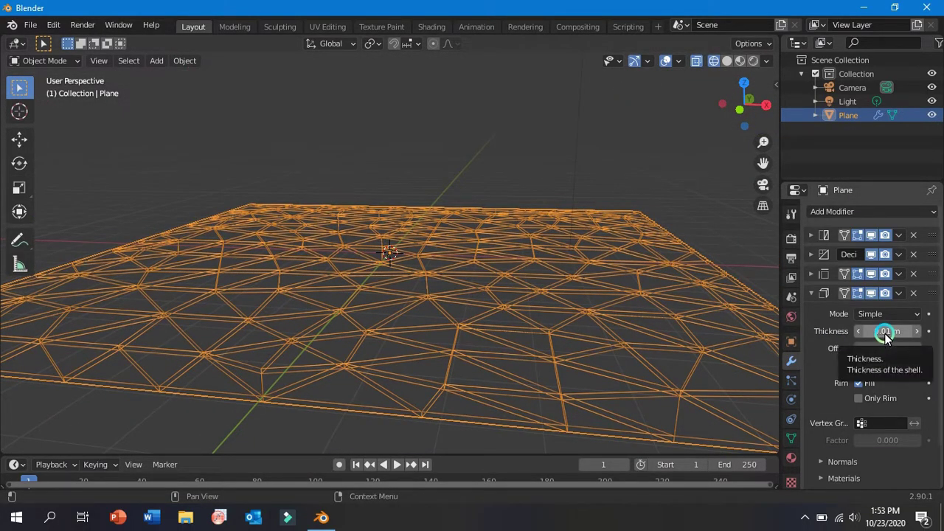
{"action": "left_click_drag", "start_coordinate": [885, 336], "coordinate": [878, 332]}
{"action": "middle_click_drag", "start_coordinate": [676, 354], "coordinate": [669, 247]}
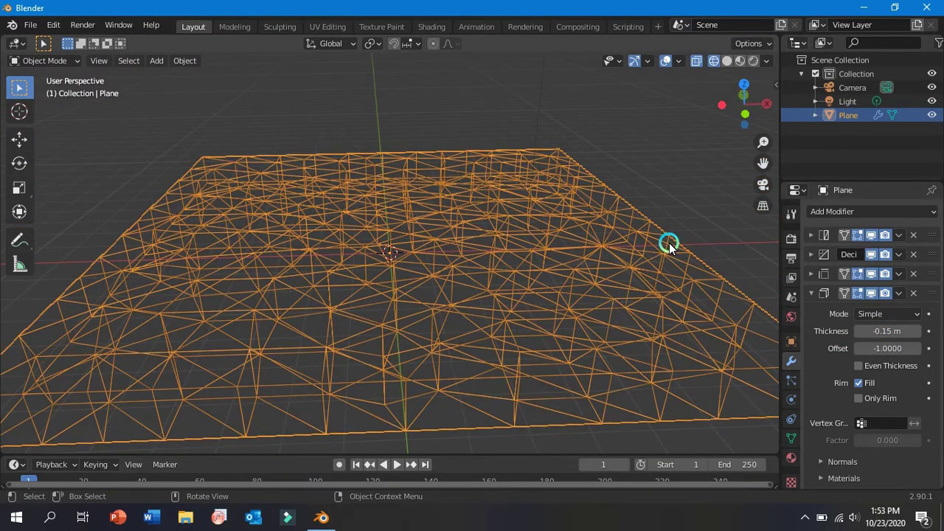
{"action": "left_click", "coordinate": [726, 61]}
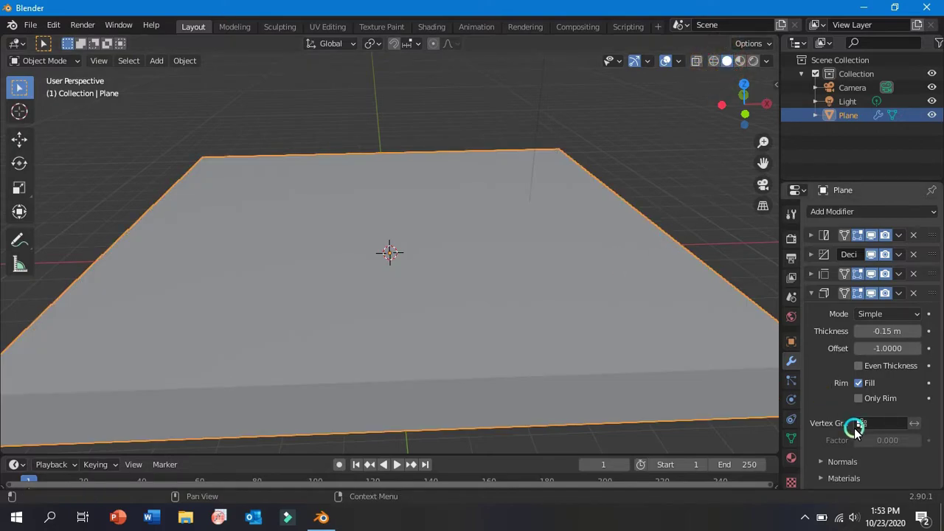
{"action": "scroll", "coordinate": [856, 430], "scroll_direction": "down", "scroll_amount": 3}
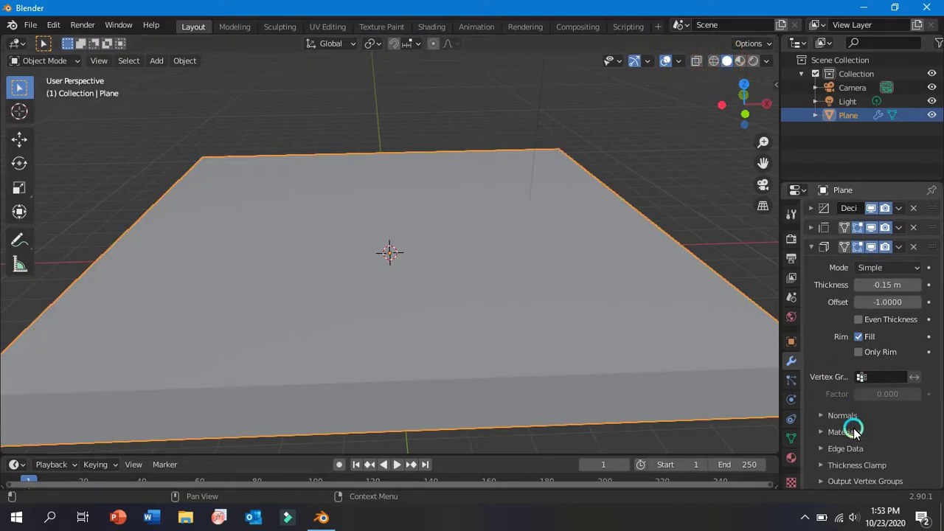
Set the Solidify modifier's thickness clamp to about 1.62 and collapse the settings of the modifier.
{"action": "left_click", "coordinate": [821, 465]}
{"action": "scroll", "coordinate": [824, 470], "scroll_direction": "down", "scroll_amount": 2}
{"action": "left_click_drag", "start_coordinate": [865, 446], "coordinate": [907, 447]}
{"action": "middle_click_drag", "start_coordinate": [454, 324], "coordinate": [662, 316]}
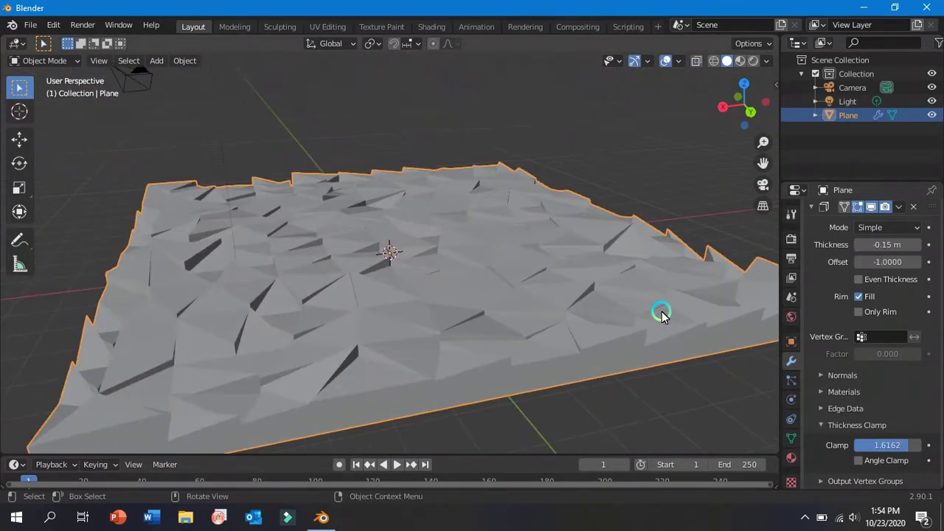
{"action": "left_click", "coordinate": [814, 210]}
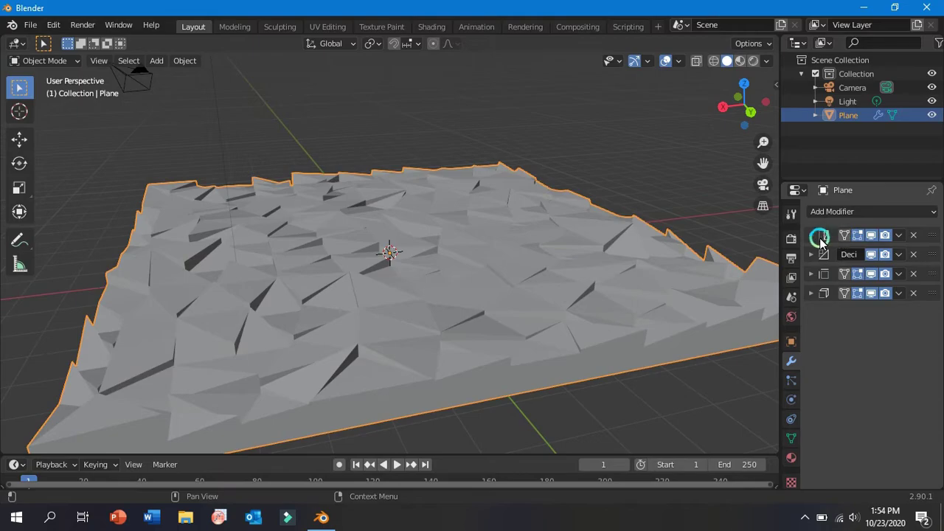
{"action": "left_click", "coordinate": [821, 241]}
{"action": "left_click", "coordinate": [817, 236]}
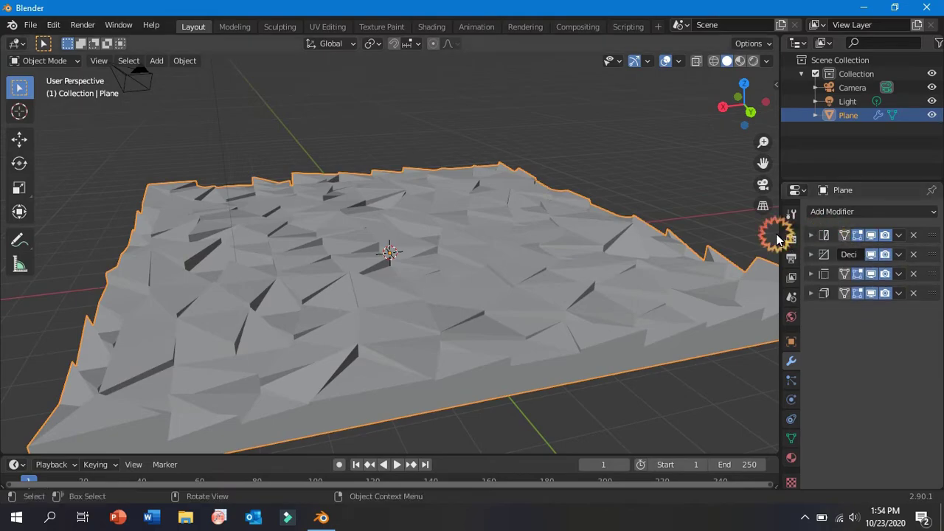
Switch to the Shading workspace and load abandoned_t...rm_03_2k.hdr from the HDRI folder as the world color's Environment Texture.
{"action": "middle_click_drag", "start_coordinate": [469, 161], "coordinate": [445, 59]}
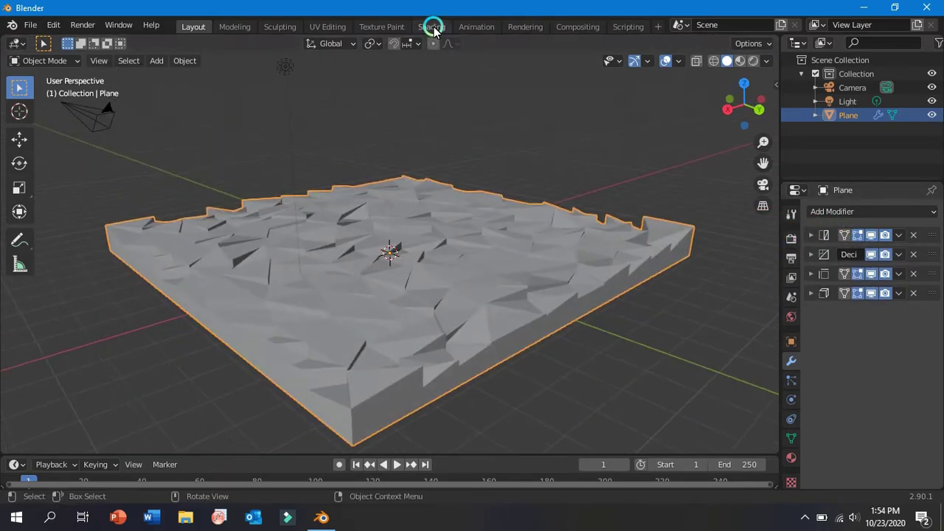
{"action": "left_click", "coordinate": [433, 30]}
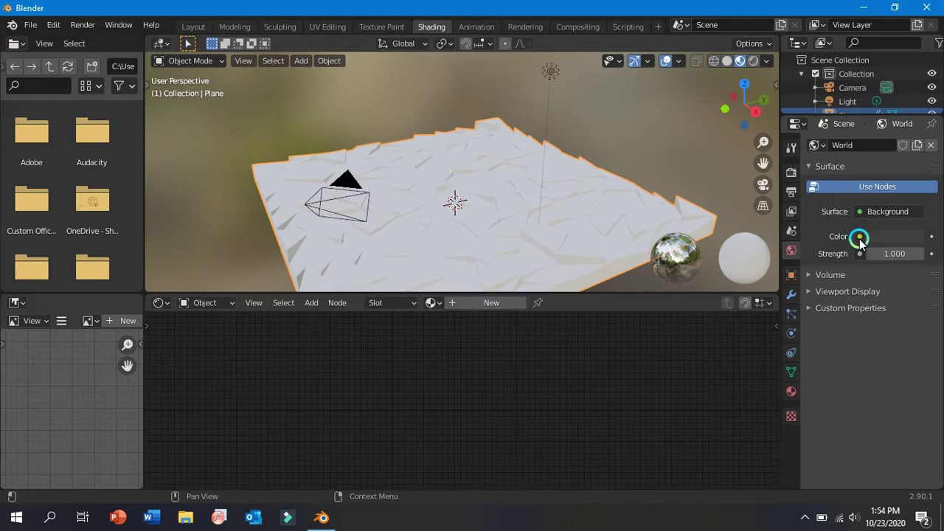
{"action": "left_click", "coordinate": [860, 237]}
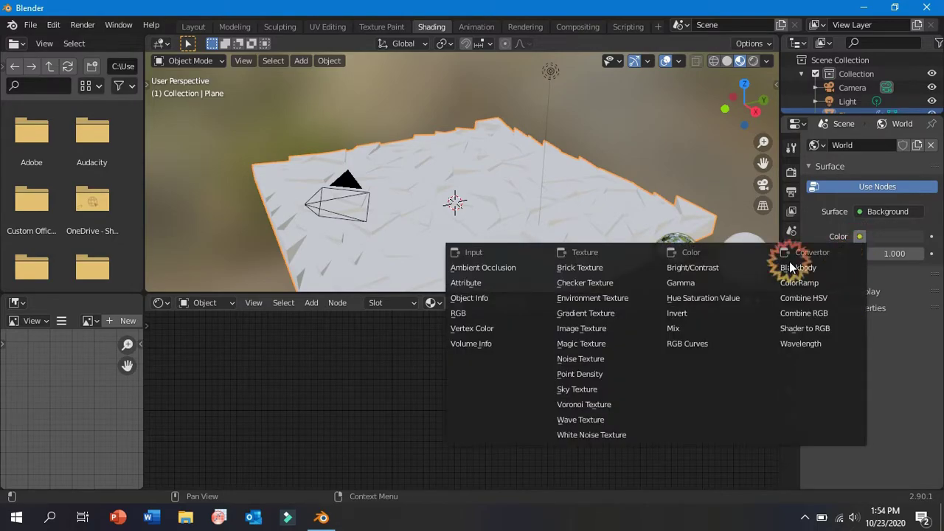
{"action": "left_click", "coordinate": [645, 298]}
{"action": "left_click", "coordinate": [914, 255]}
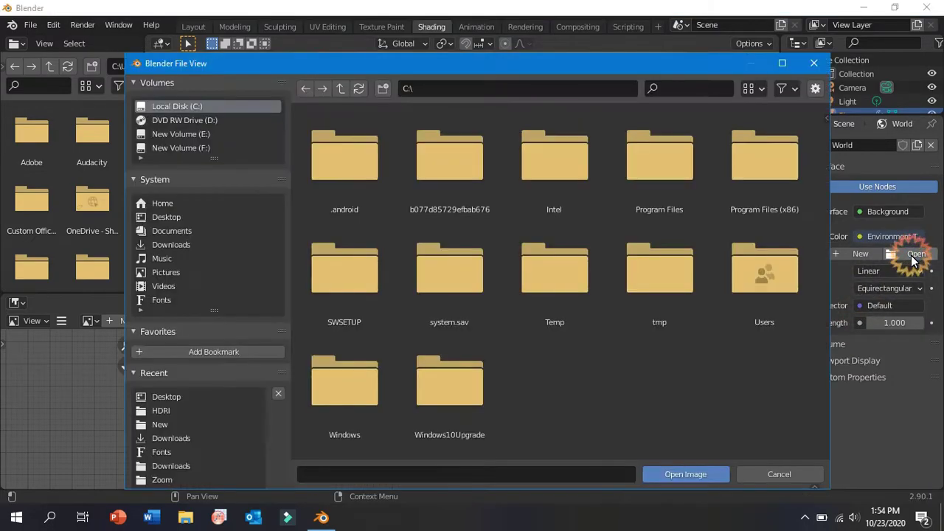
{"action": "left_click", "coordinate": [201, 410]}
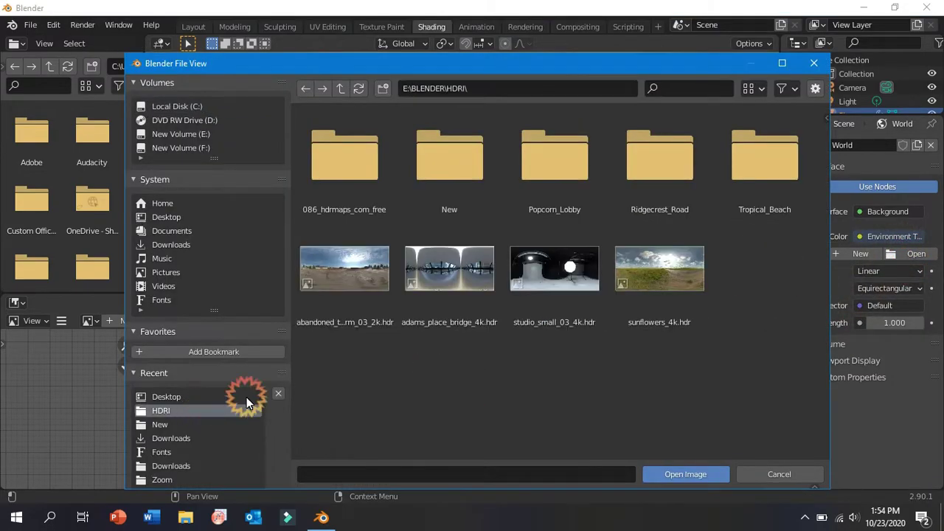
{"action": "left_click", "coordinate": [350, 304]}
{"action": "left_click", "coordinate": [697, 472]}
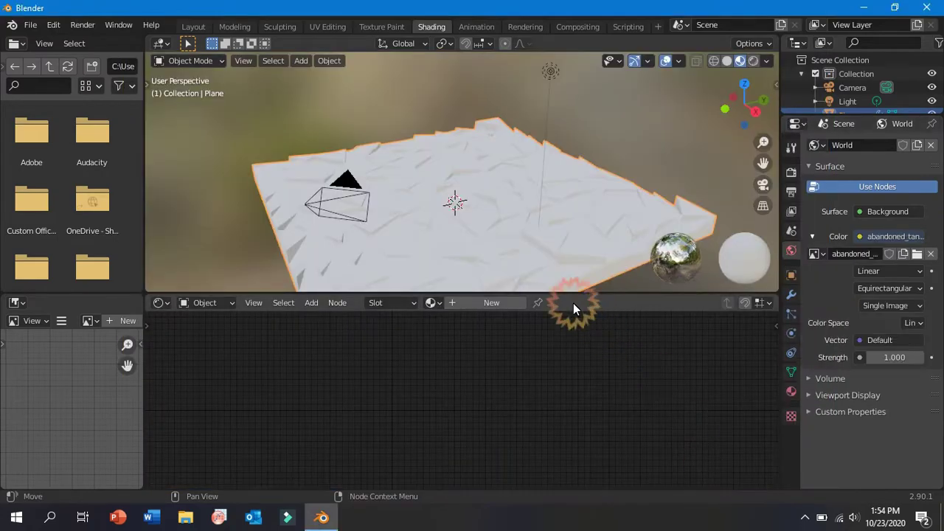
Switch the viewport to rendered shading and view the slab squarely from one edge.
{"action": "left_click", "coordinate": [753, 61]}
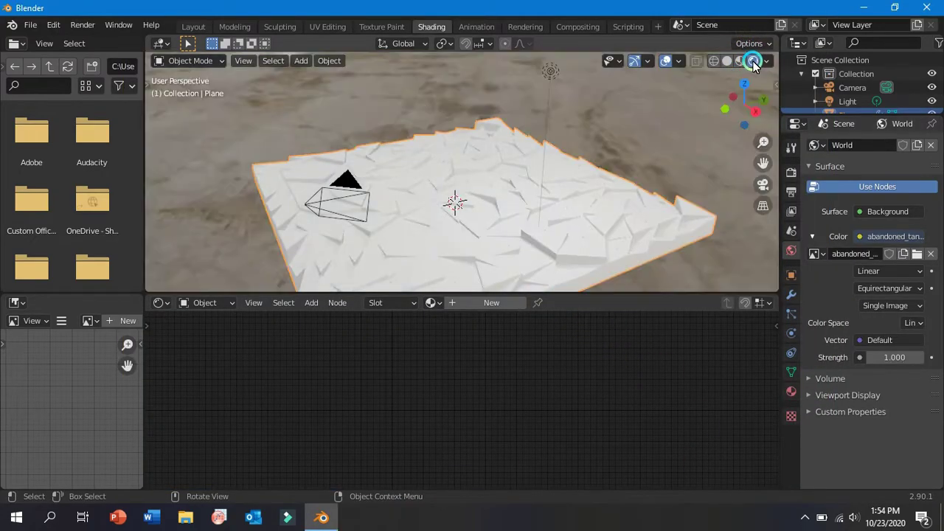
{"action": "mouse_move", "coordinate": [520, 193]}
{"action": "middle_mouse_down"}
{"action": "mouse_move", "coordinate": [628, 200]}
{"action": "mouse_move", "coordinate": [752, 175]}
{"action": "mouse_move", "coordinate": [10, 175]}
{"action": "middle_mouse_up"}
{"action": "middle_click_drag", "start_coordinate": [371, 221], "coordinate": [426, 277]}
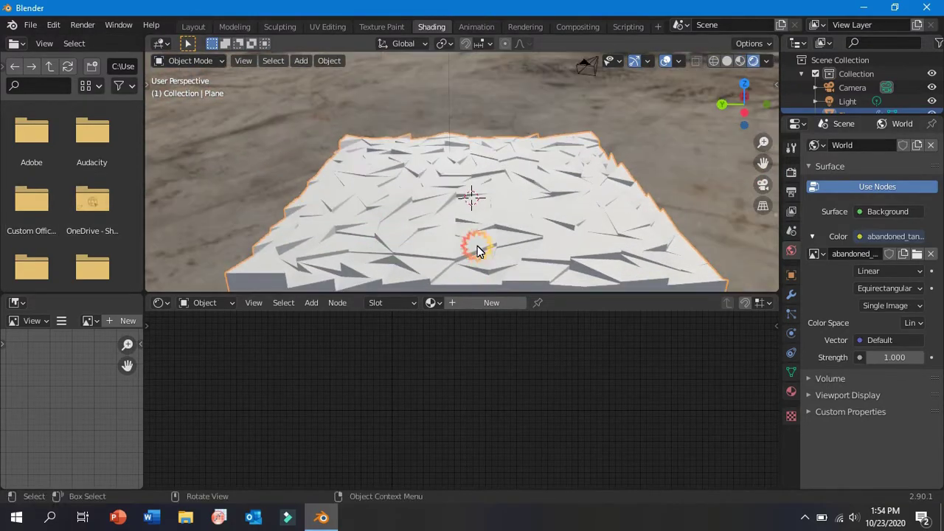
Create a new material for the slab and move its Principled BSDF and Material Output nodes further apart.
{"action": "left_click", "coordinate": [475, 303]}
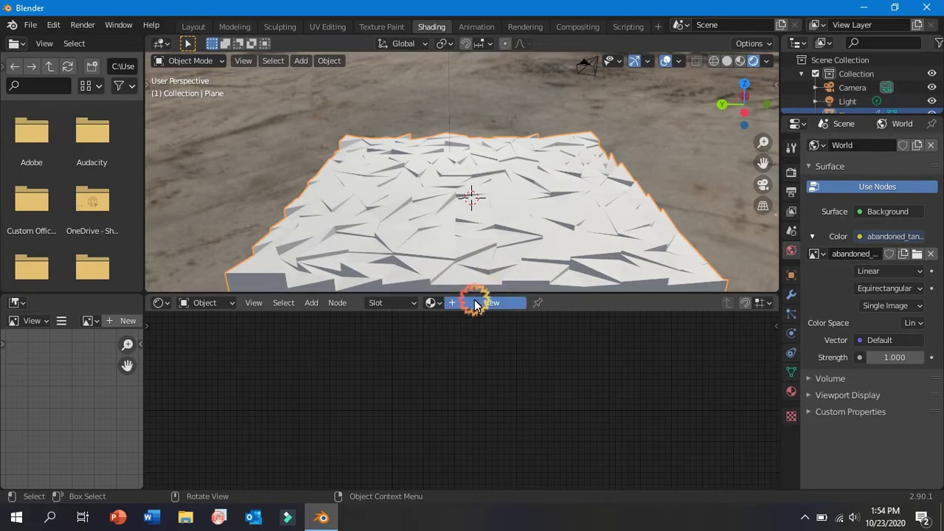
{"action": "scroll", "coordinate": [487, 394], "scroll_direction": "up", "scroll_amount": 2}
{"action": "middle_click_drag", "start_coordinate": [506, 411], "coordinate": [509, 463]}
{"action": "left_click", "coordinate": [366, 358]}
{"action": "scroll", "coordinate": [423, 373], "scroll_direction": "up", "scroll_amount": 1}
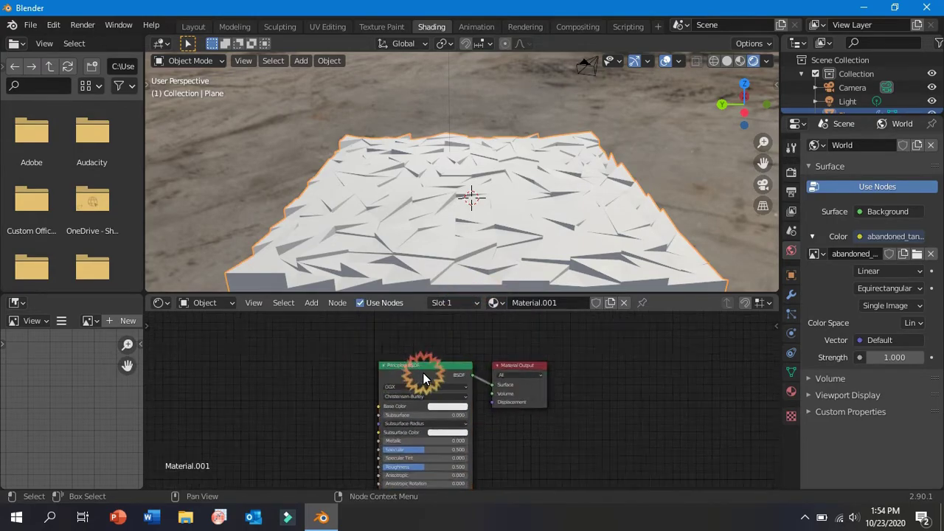
{"action": "scroll", "coordinate": [423, 373], "scroll_direction": "up", "scroll_amount": 1}
{"action": "left_click_drag", "start_coordinate": [421, 368], "coordinate": [315, 359]}
{"action": "left_click_drag", "start_coordinate": [537, 364], "coordinate": [573, 361]}
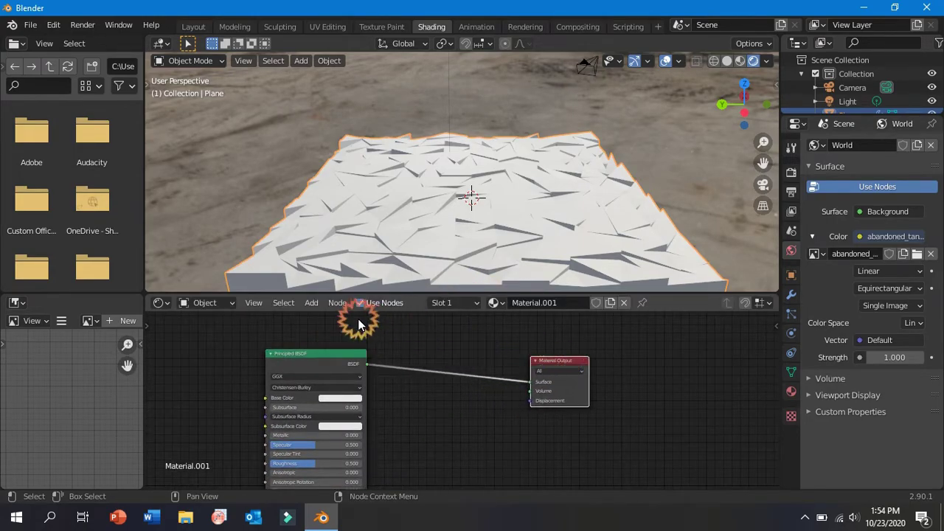
Add an Emission shader node below the link between the Principled BSDF and Material Output nodes.
{"action": "left_click", "coordinate": [312, 302]}
{"action": "left_click", "coordinate": [332, 366]}
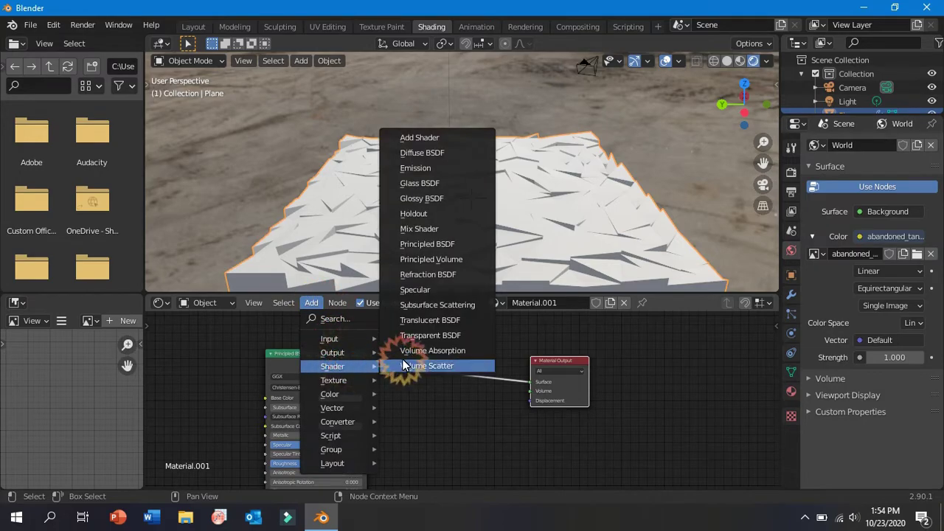
{"action": "left_click", "coordinate": [436, 167]}
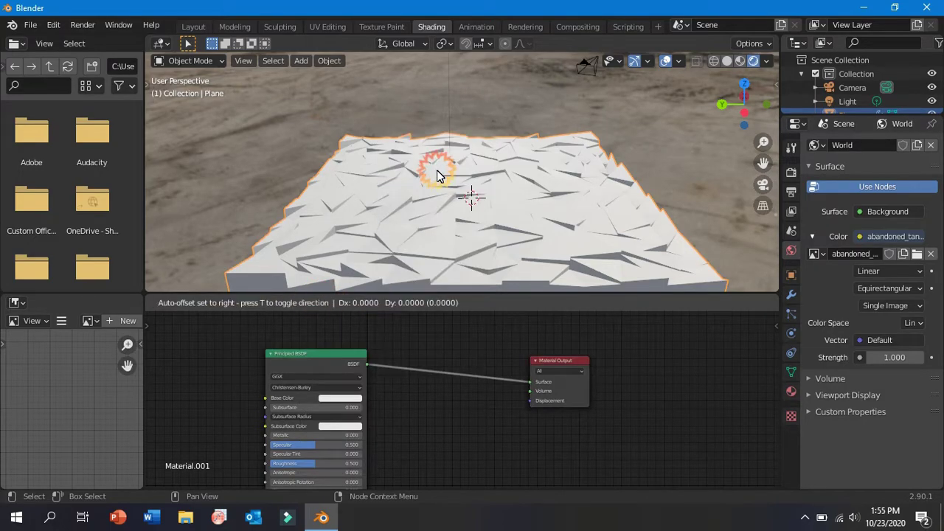
{"action": "left_click", "coordinate": [398, 419]}
{"action": "scroll", "coordinate": [369, 377], "scroll_direction": "up", "scroll_amount": 1}
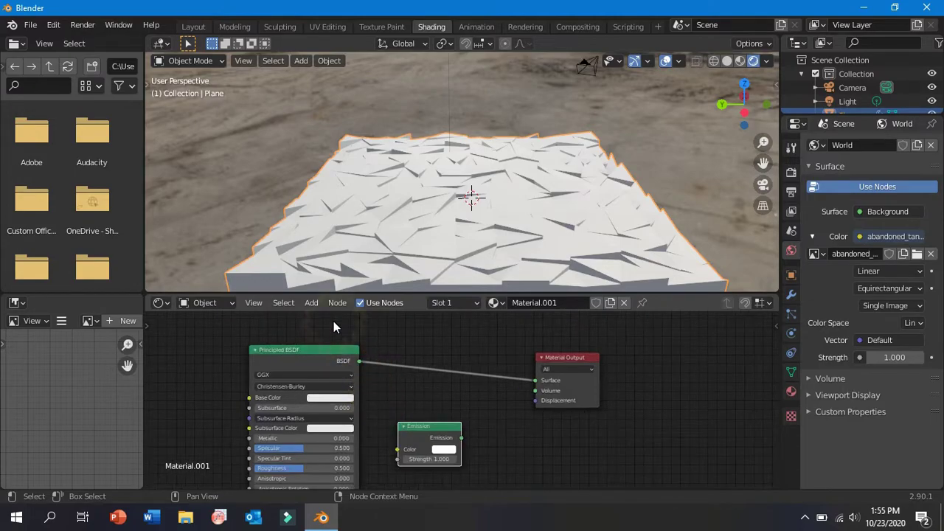
Insert a Mix Shader between the Principled BSDF and Material Output, and connect the Emission node to its second shader input.
{"action": "left_click", "coordinate": [311, 302]}
{"action": "left_click", "coordinate": [332, 366]}
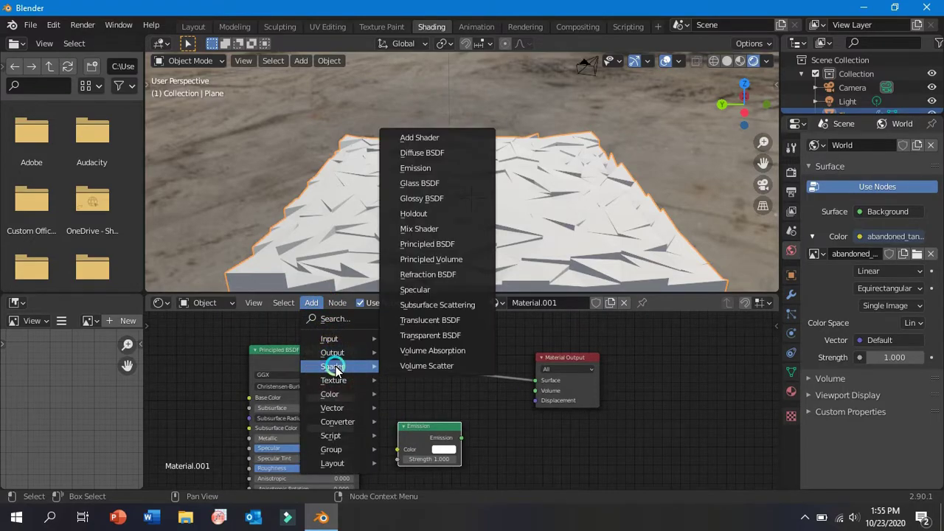
{"action": "left_click", "coordinate": [433, 229]}
{"action": "left_click", "coordinate": [452, 338]}
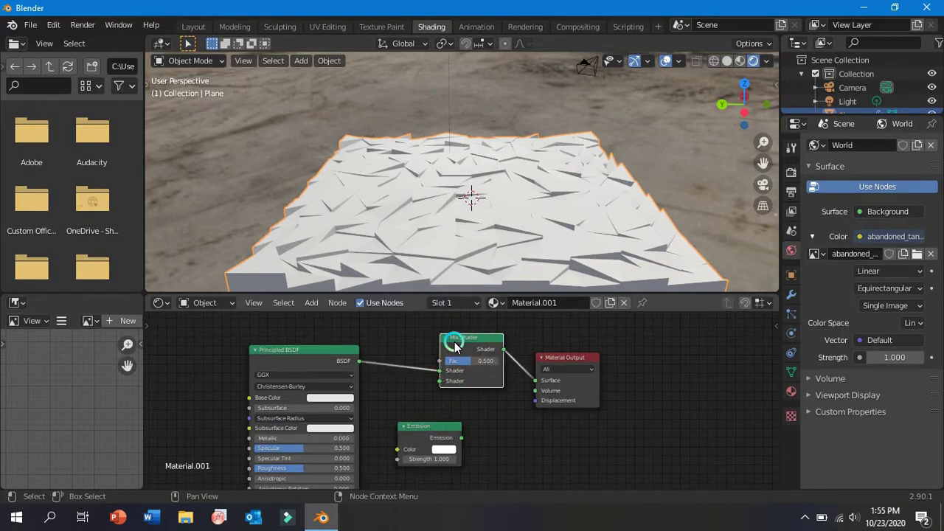
{"action": "left_click_drag", "start_coordinate": [567, 357], "coordinate": [650, 356]}
{"action": "left_click_drag", "start_coordinate": [495, 341], "coordinate": [541, 349]}
{"action": "left_click_drag", "start_coordinate": [461, 438], "coordinate": [480, 387]}
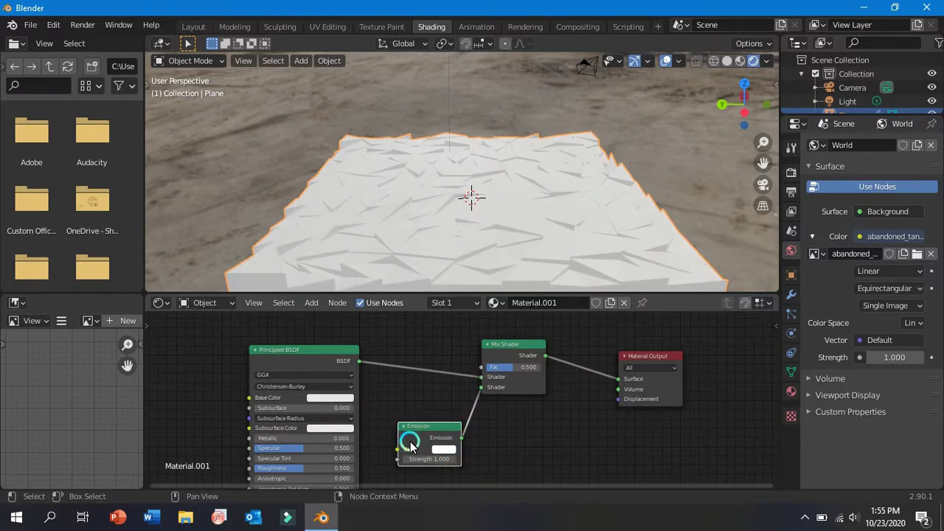
{"action": "middle_click_drag", "start_coordinate": [407, 407], "coordinate": [403, 413]}
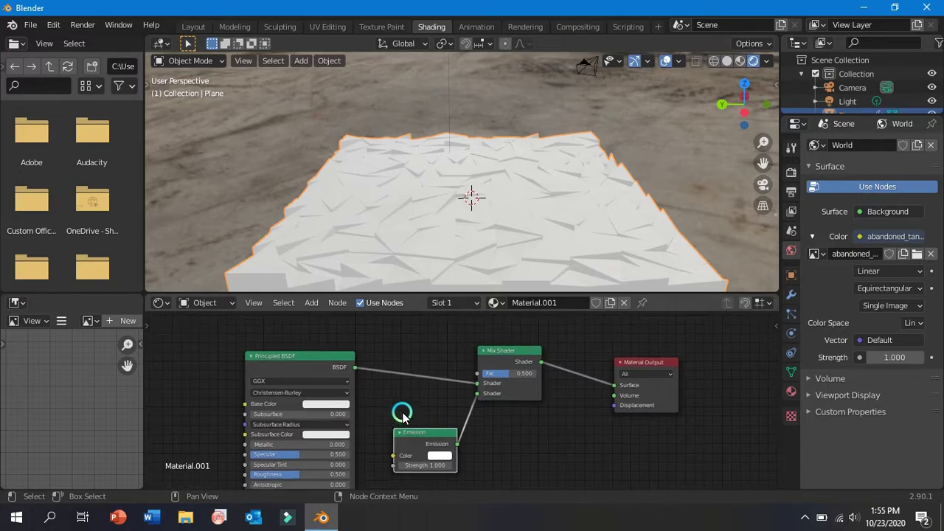
Add a Wireframe input node and connect its Fac output to the Mix Shader's Fac input.
{"action": "left_click", "coordinate": [312, 305]}
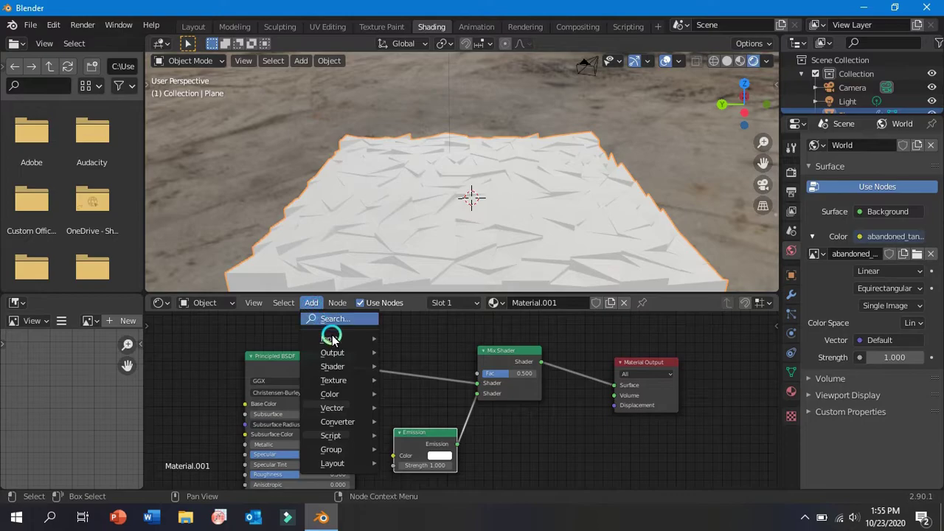
{"action": "mouse_move", "coordinate": [328, 339]}
{"action": "left_click", "coordinate": [398, 337]}
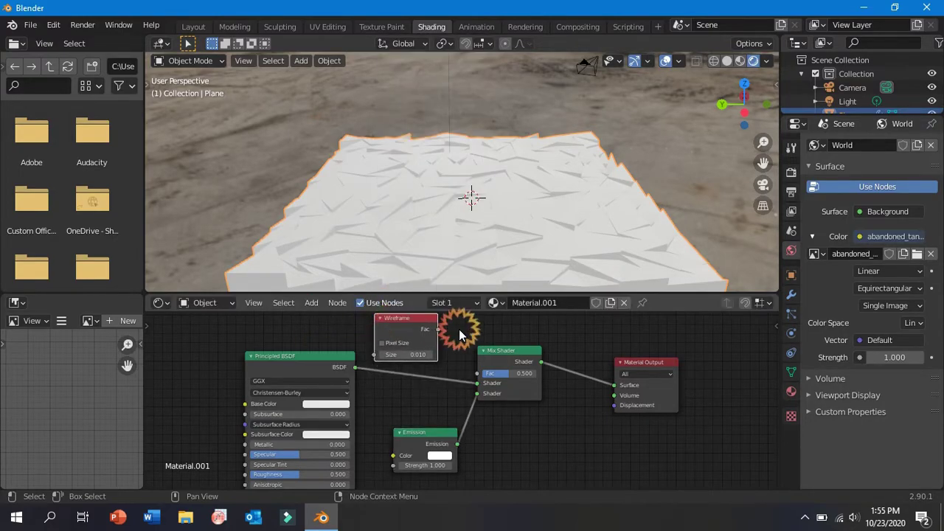
{"action": "left_click_drag", "start_coordinate": [437, 330], "coordinate": [478, 377]}
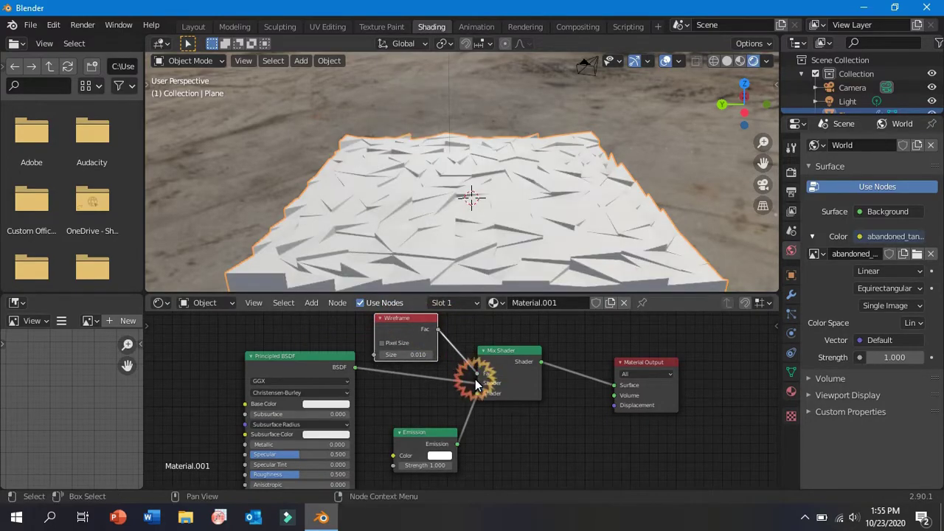
Darken the Principled BSDF's base color to black.
{"action": "left_click", "coordinate": [323, 409]}
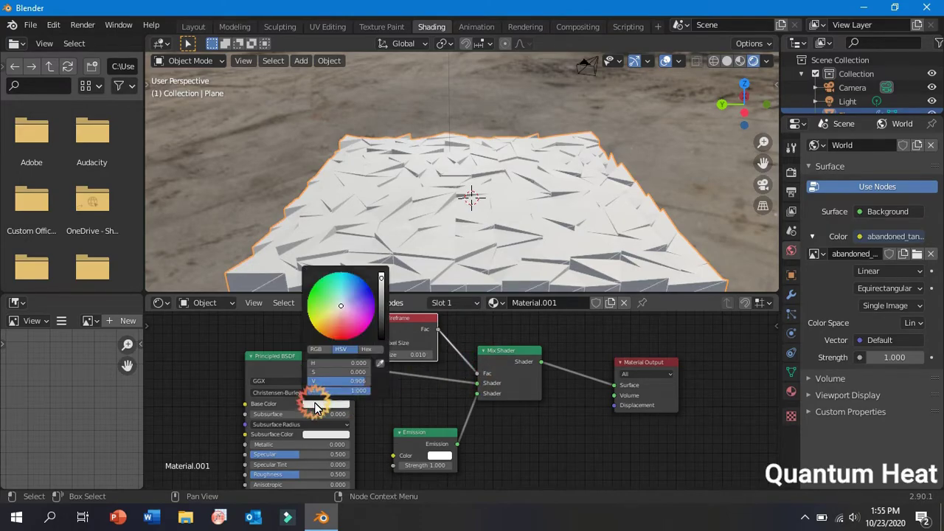
{"action": "left_click_drag", "start_coordinate": [381, 280], "coordinate": [379, 343]}
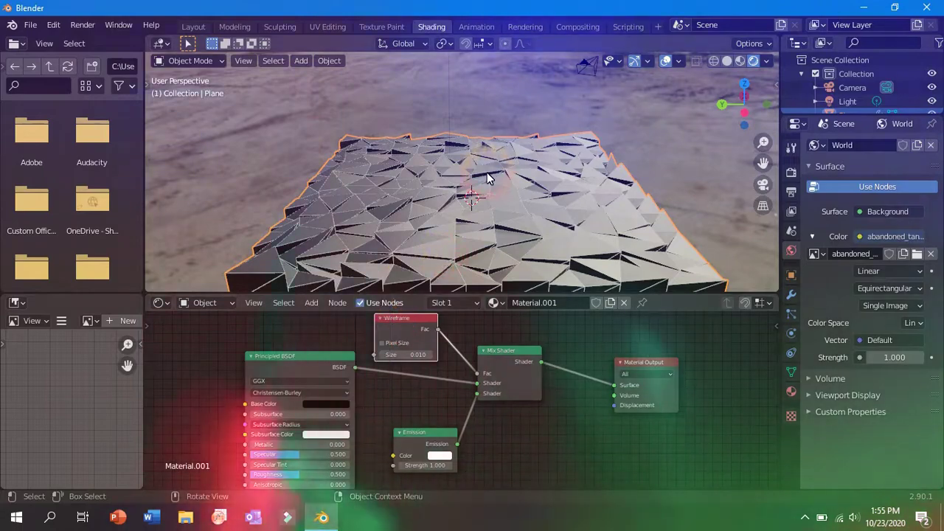
{"action": "middle_click_drag", "start_coordinate": [479, 187], "coordinate": [461, 243]}
{"action": "scroll", "coordinate": [463, 240], "scroll_direction": "up", "scroll_amount": 3}
{"action": "scroll", "coordinate": [468, 234], "scroll_direction": "down", "scroll_amount": 1}
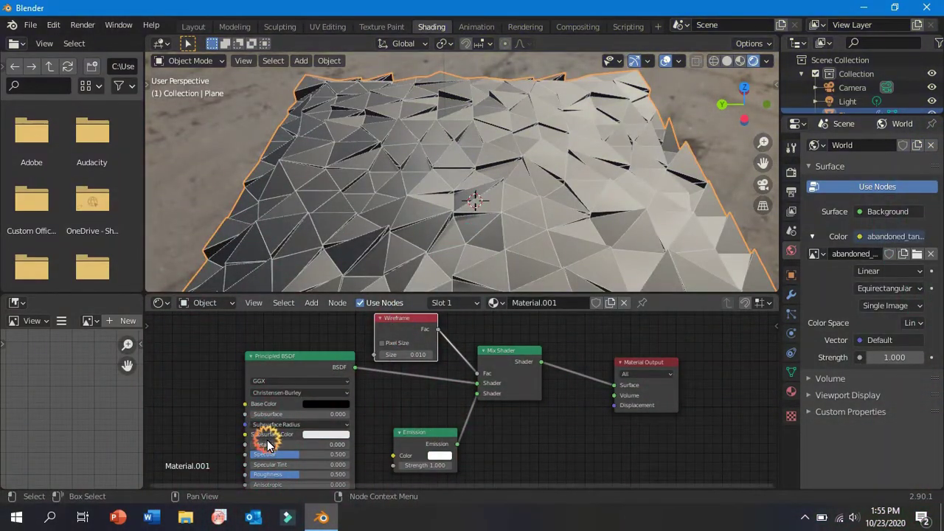
Set the Principled BSDF's metallic value to 0.3 and its roughness to 0.6.
{"action": "left_click", "coordinate": [256, 444]}
{"action": "type", "text": "0.3"}
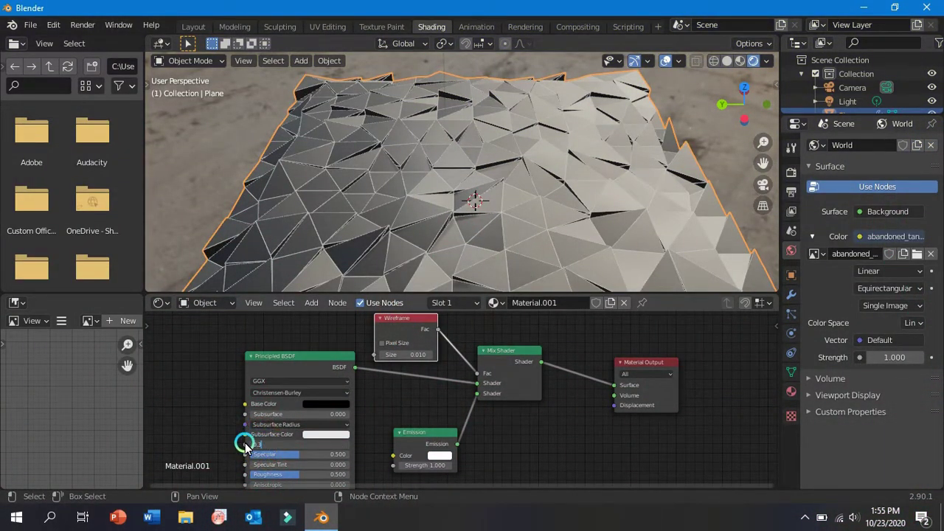
{"action": "left_click", "coordinate": [245, 444]}
{"action": "middle_click_drag", "start_coordinate": [289, 476], "coordinate": [291, 427]}
{"action": "left_click", "coordinate": [291, 427]}
{"action": "type", "text": "0"}
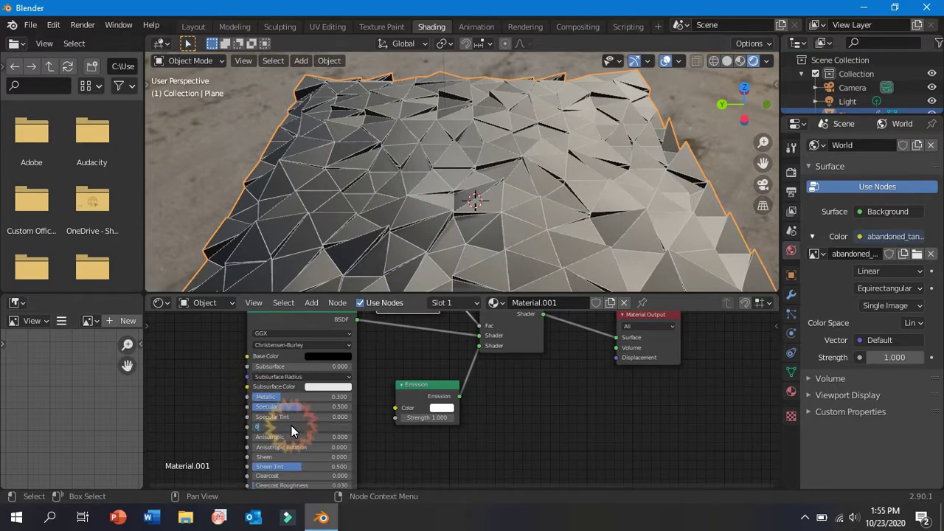
{"action": "type", "text": ".6"}
{"action": "key", "text": "Return"}
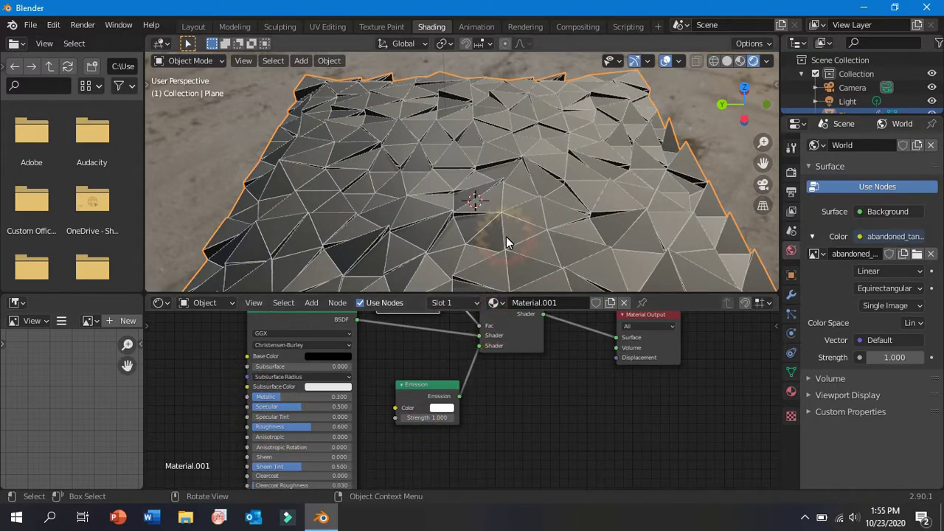
Set the Emission node's color to a fully saturated red with a hue of about 0.997.
{"action": "scroll", "coordinate": [506, 241], "scroll_direction": "up", "scroll_amount": 2}
{"action": "left_click", "coordinate": [442, 408]}
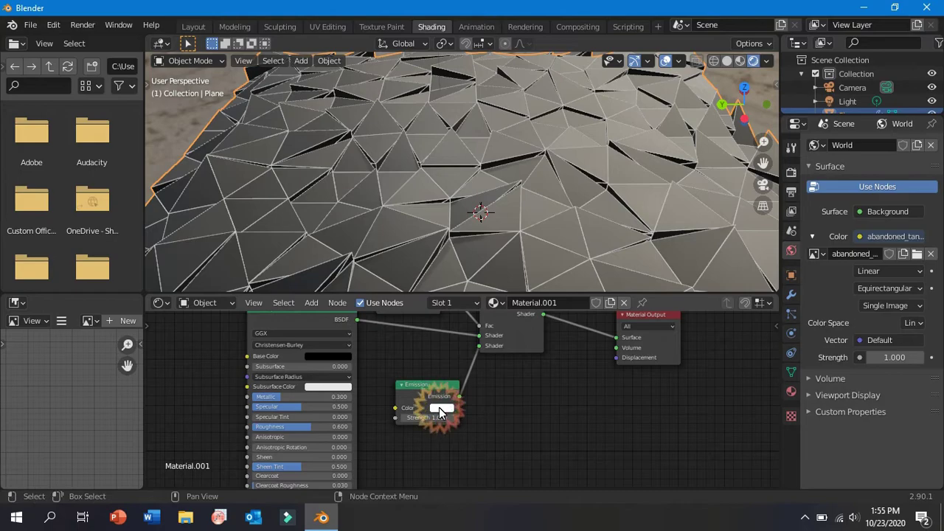
{"action": "left_click", "coordinate": [470, 347]}
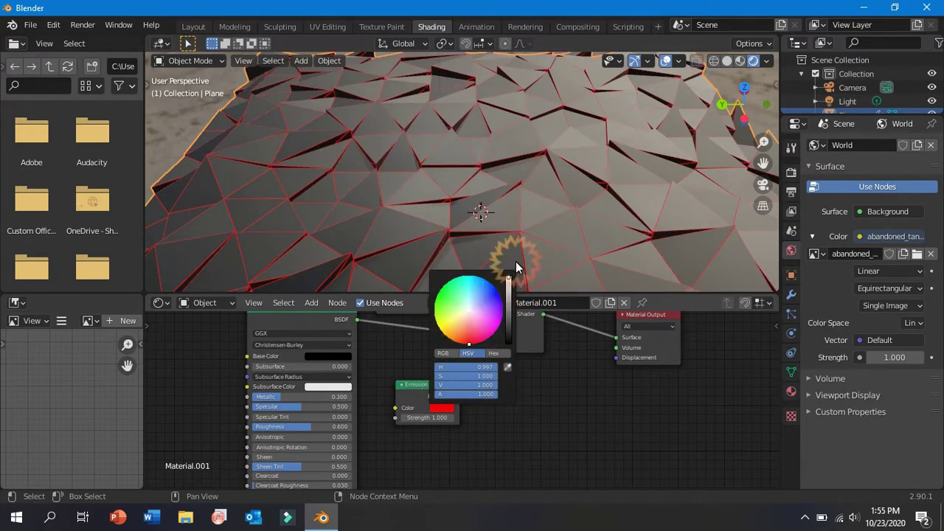
{"action": "scroll", "coordinate": [459, 430], "scroll_direction": "up", "scroll_amount": 1}
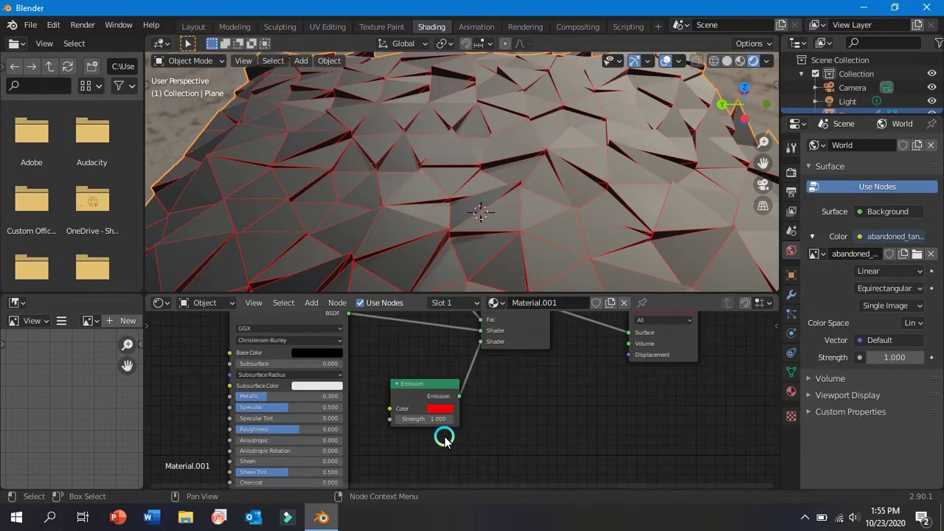
{"action": "scroll", "coordinate": [459, 430], "scroll_direction": "up", "scroll_amount": 1}
{"action": "middle_click_drag", "start_coordinate": [495, 249], "coordinate": [509, 200]}
{"action": "scroll", "coordinate": [490, 210], "scroll_direction": "down", "scroll_amount": 8}
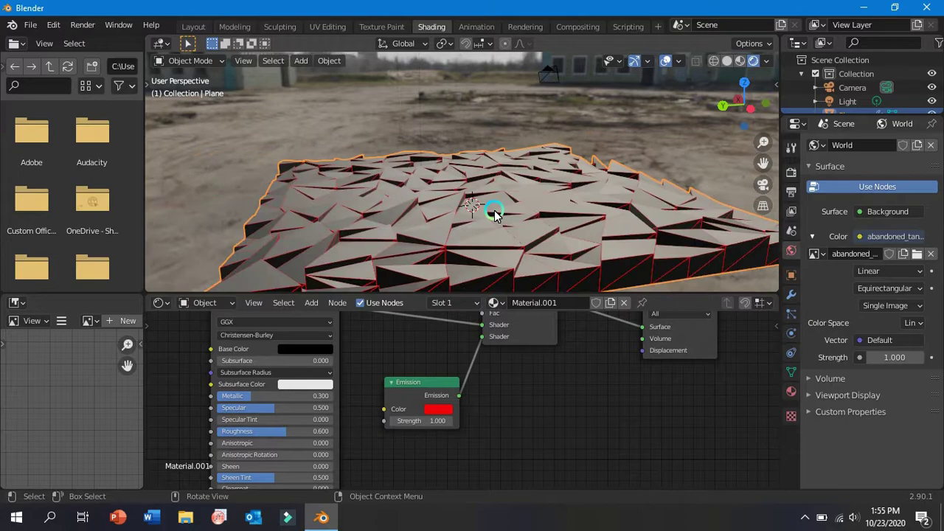
{"action": "left_click", "coordinate": [422, 72]}
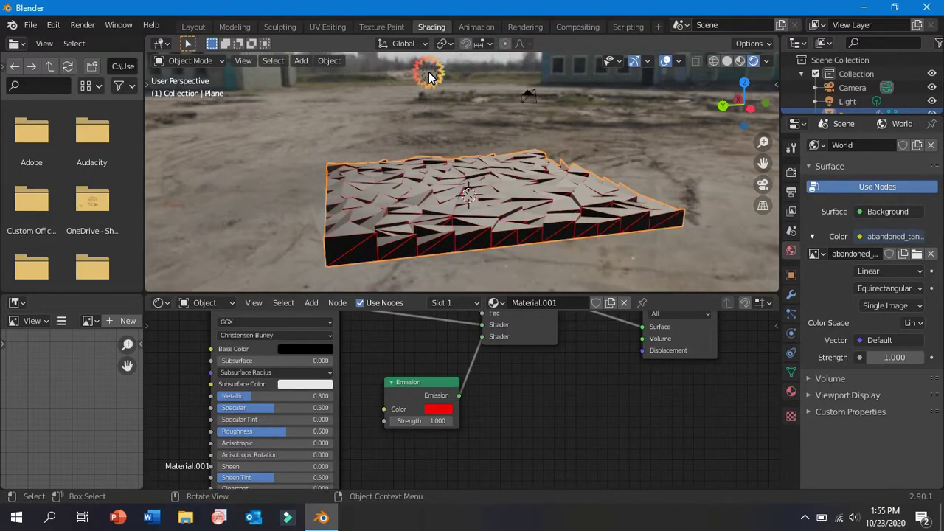
Delete the light object from the scene so only the HDRI world illuminates the slab.
{"action": "key", "text": "Delete"}
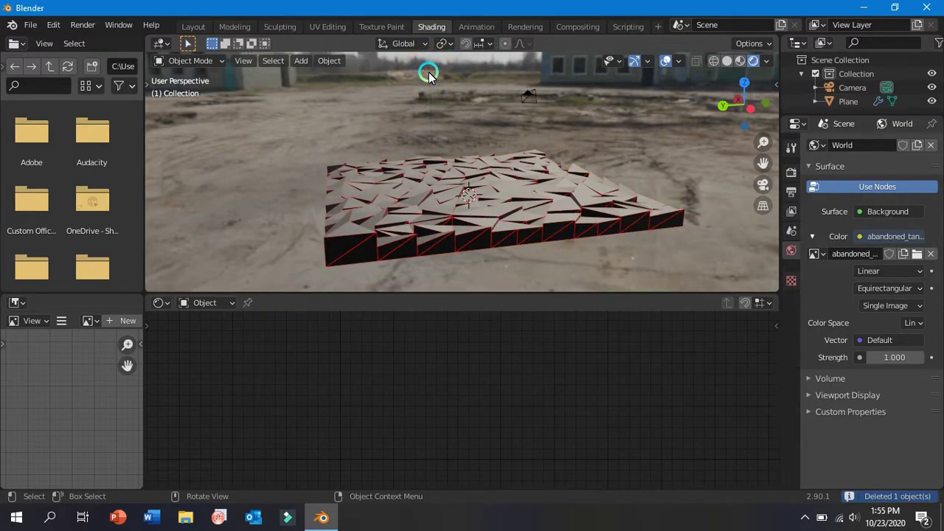
{"action": "scroll", "coordinate": [480, 200], "scroll_direction": "up", "scroll_amount": 4}
{"action": "middle_click_drag", "start_coordinate": [480, 200], "coordinate": [557, 230]}
{"action": "scroll", "coordinate": [558, 231], "scroll_direction": "down", "scroll_amount": 5}
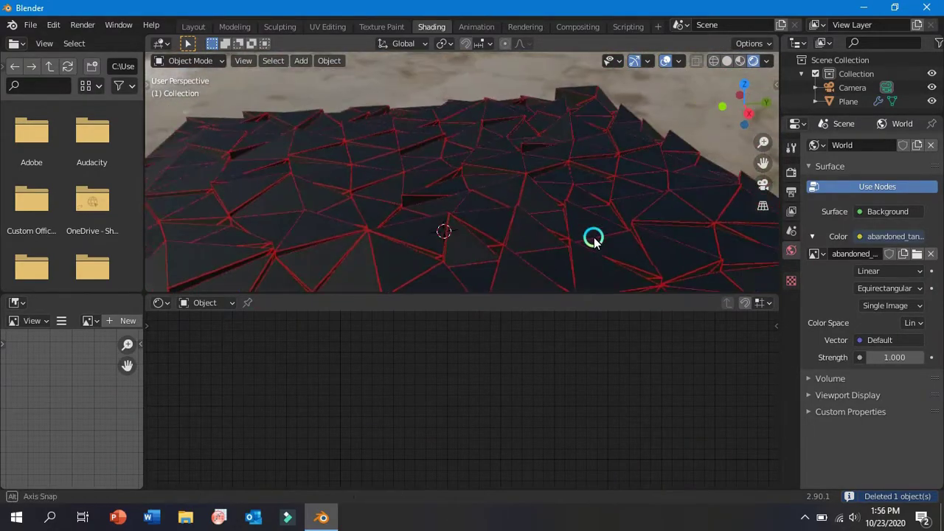
Select the camera and view the slab through it.
{"action": "left_click", "coordinate": [219, 208]}
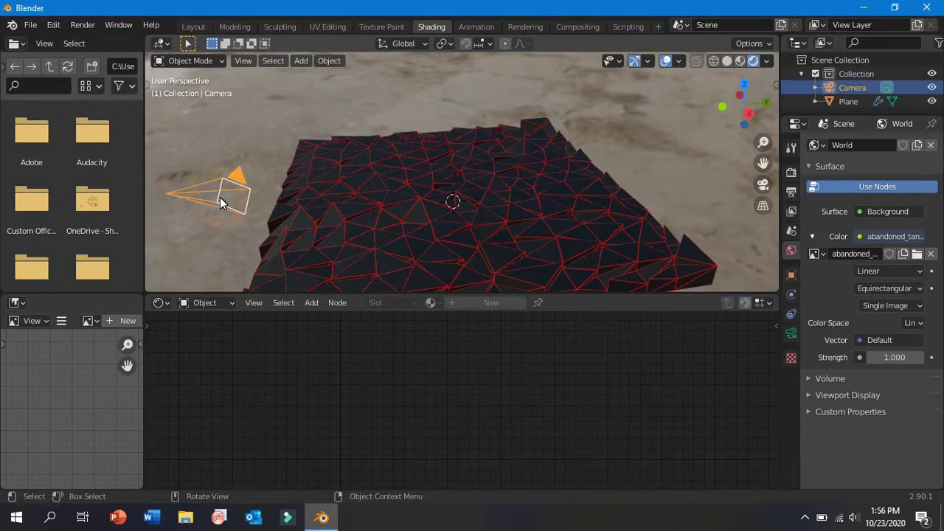
{"action": "key", "text": "KP_0"}
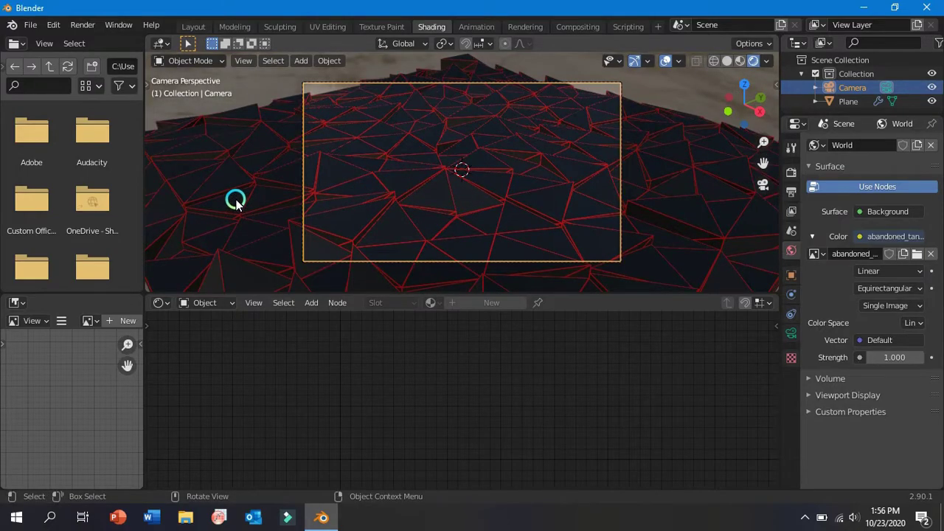
{"action": "scroll", "coordinate": [237, 208], "scroll_direction": "down", "scroll_amount": 1}
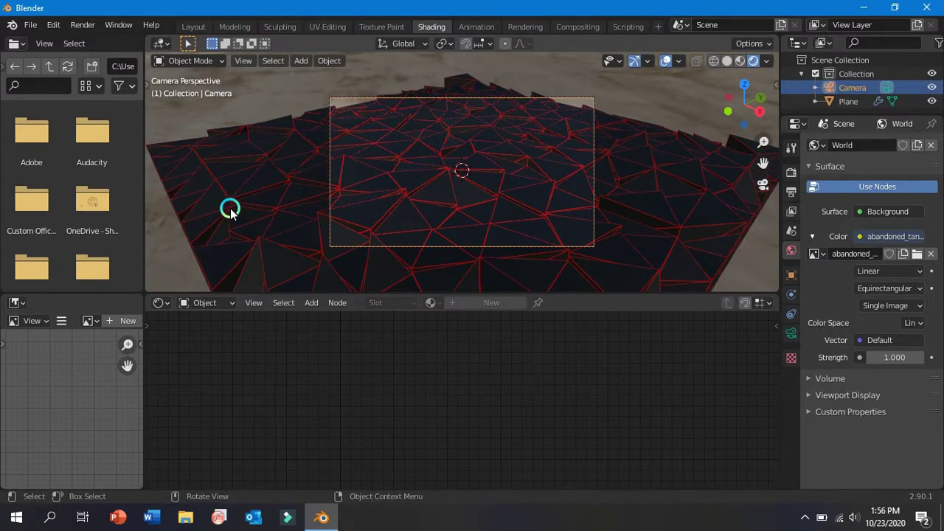
{"action": "middle_click_drag", "start_coordinate": [231, 210], "coordinate": [295, 222]}
{"action": "key", "text": "KP_0"}
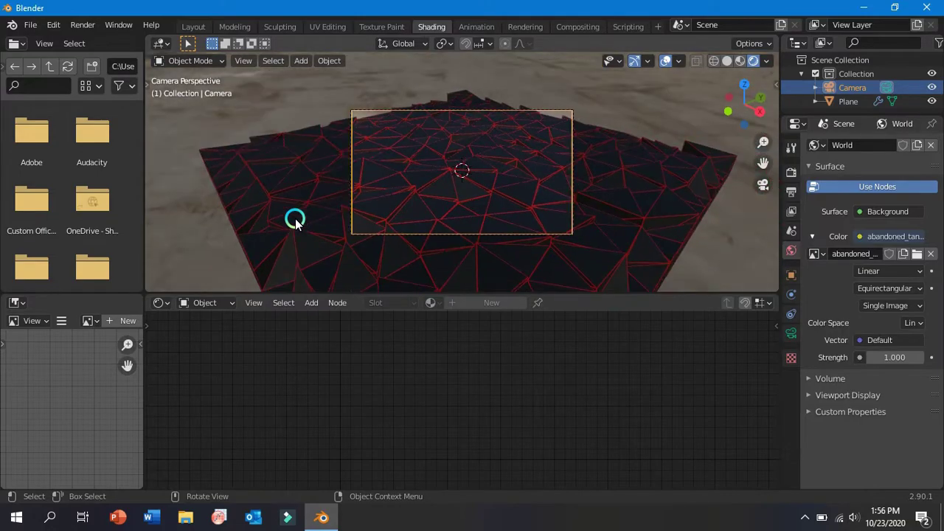
{"action": "middle_click_drag", "start_coordinate": [392, 243], "coordinate": [383, 246]}
{"action": "scroll", "coordinate": [383, 246], "scroll_direction": "down", "scroll_amount": 4}
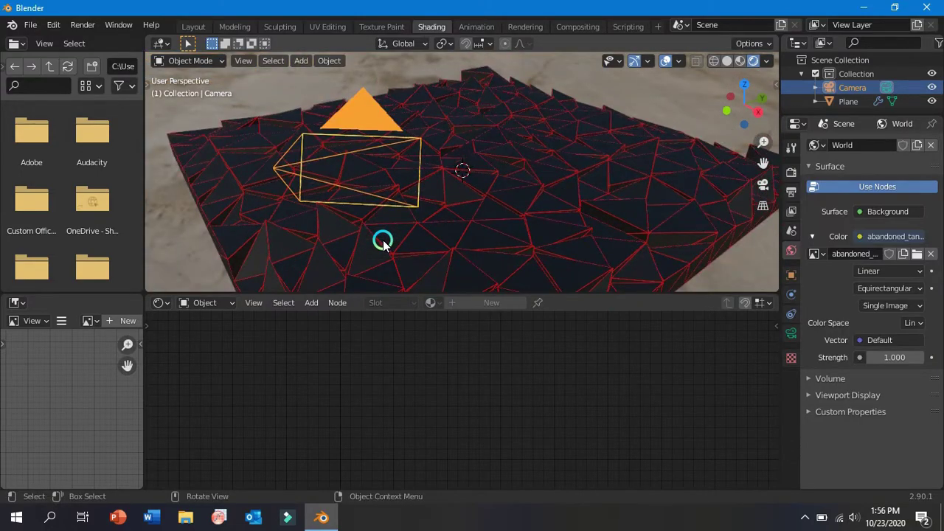
{"action": "key", "text": "KP_0"}
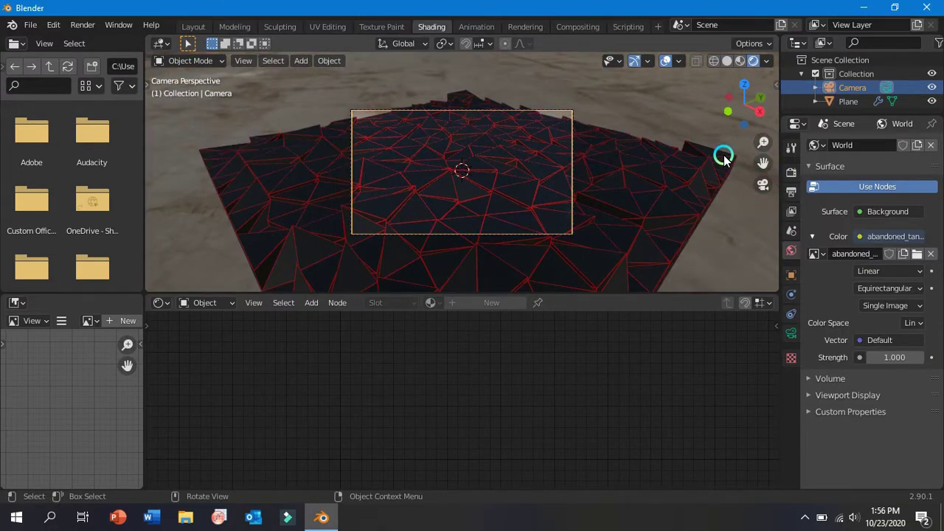
Enable Camera to View locking, bring the camera closer to the slab's surface, and disable the lock.
{"action": "key", "text": "n"}
{"action": "left_click", "coordinate": [771, 156]}
{"action": "left_click", "coordinate": [689, 248]}
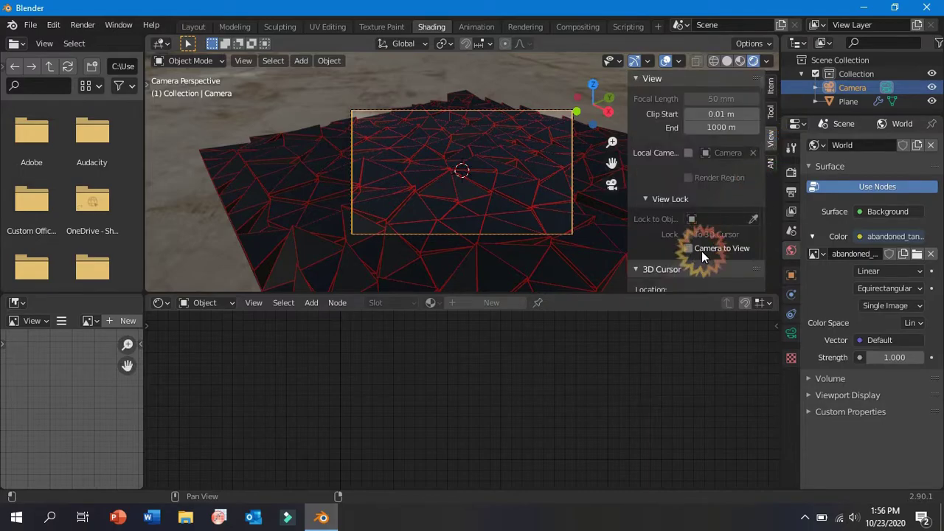
{"action": "middle_click_drag", "start_coordinate": [445, 213], "coordinate": [437, 210]}
{"action": "scroll", "coordinate": [436, 211], "scroll_direction": "up", "scroll_amount": 3}
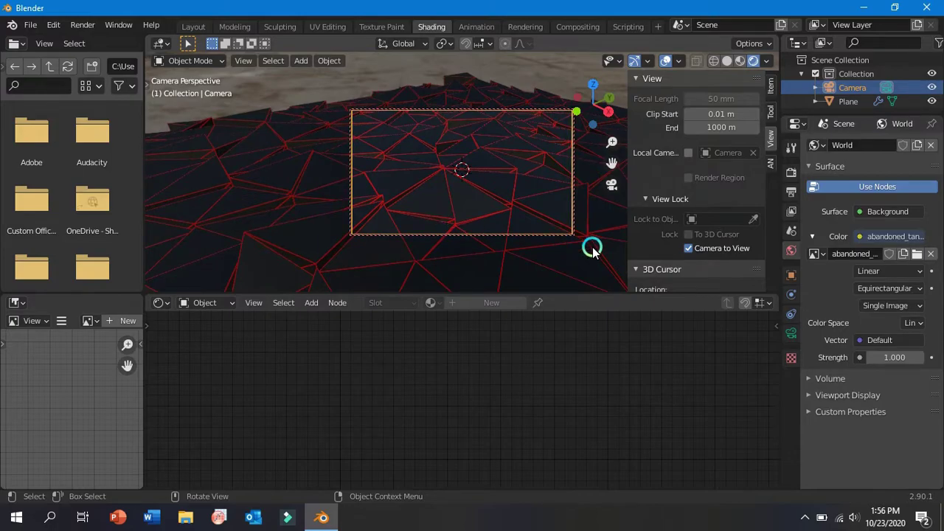
{"action": "left_click", "coordinate": [689, 249]}
{"action": "key", "text": "n"}
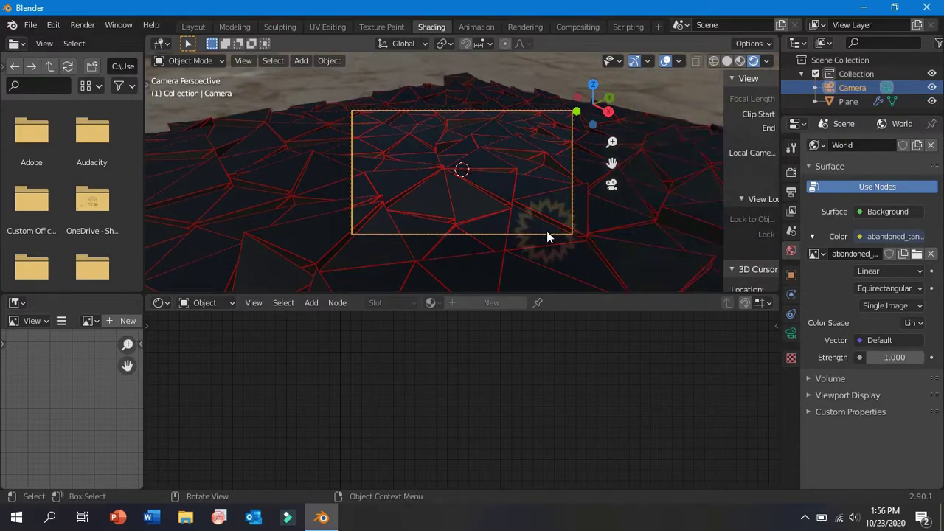
Try to move the camera along the global Z axis.
{"action": "left_click", "coordinate": [616, 200]}
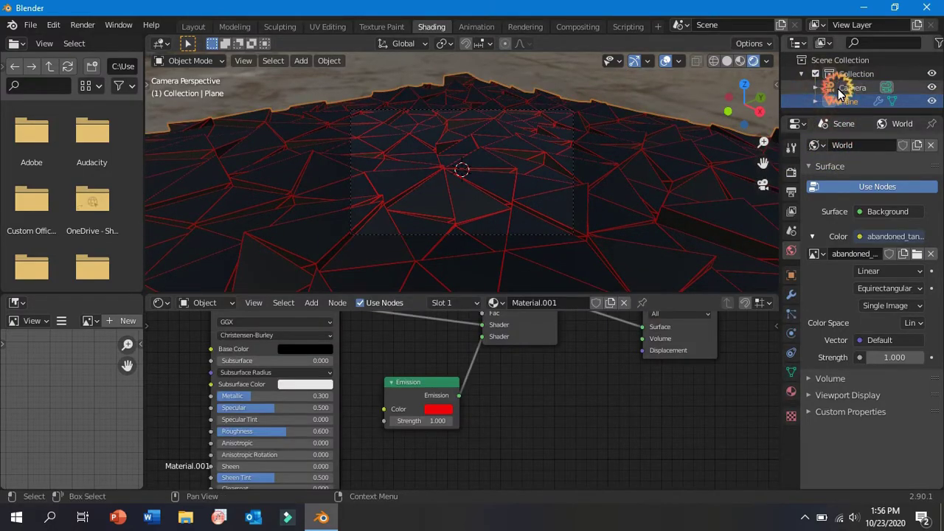
{"action": "left_click", "coordinate": [841, 88]}
{"action": "left_click", "coordinate": [567, 133]}
{"action": "left_click", "coordinate": [583, 212]}
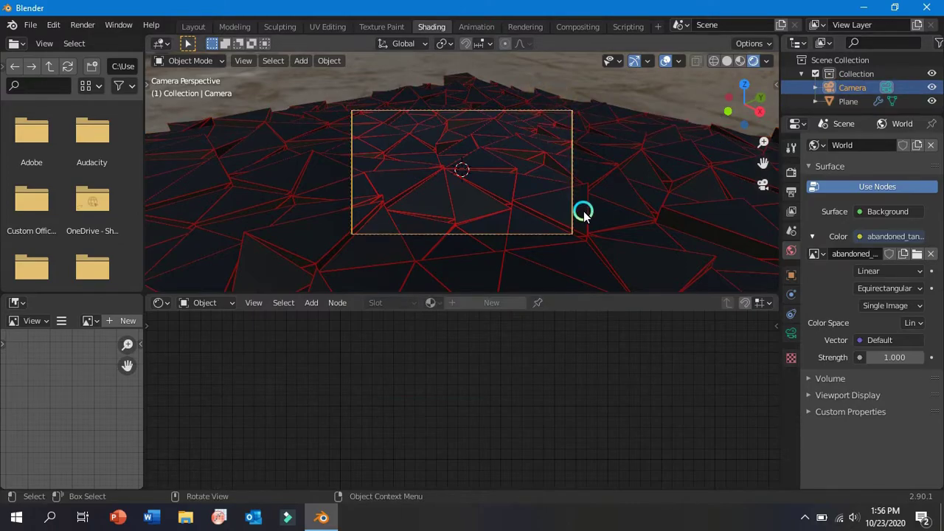
{"action": "key", "text": "g"}
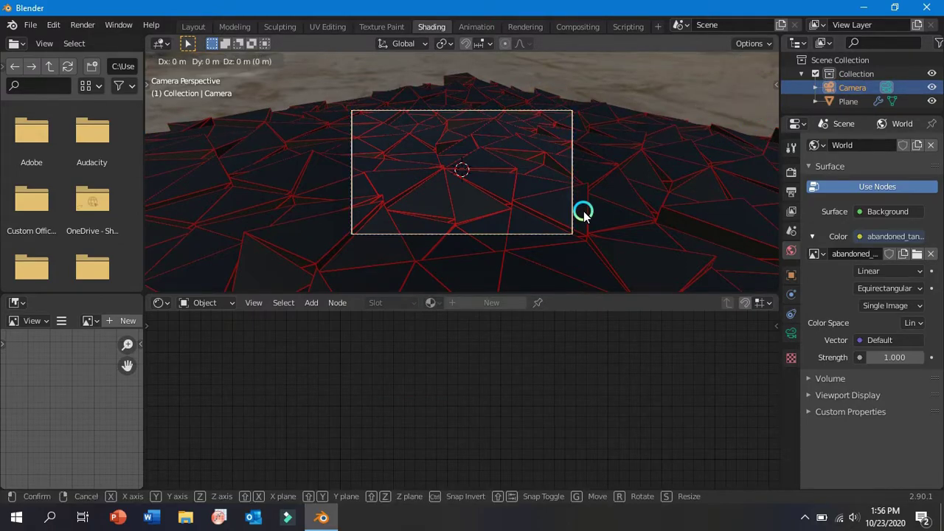
{"action": "key", "text": "z"}
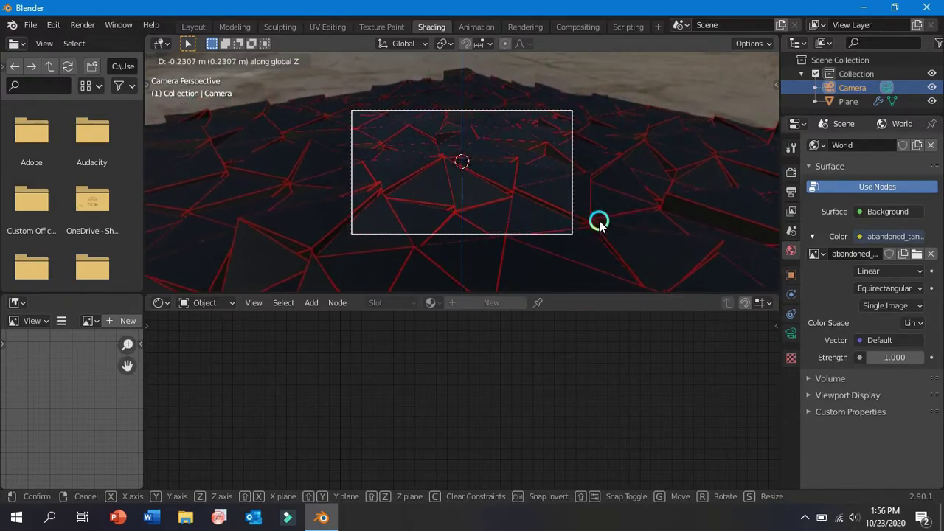
{"action": "left_click", "coordinate": [602, 218]}
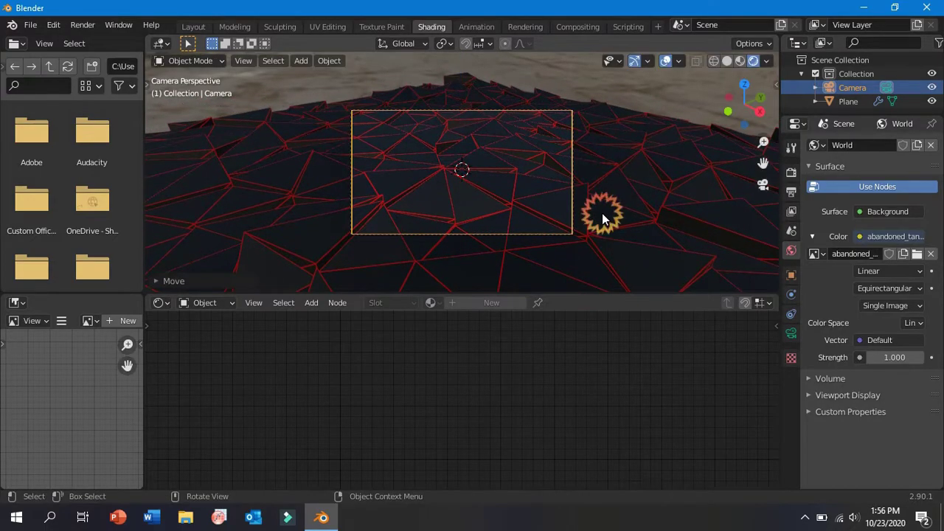
Select the slab and enable Ambient Occlusion, Bloom and Screen Space Reflections for the Eevee render.
{"action": "left_click", "coordinate": [305, 250]}
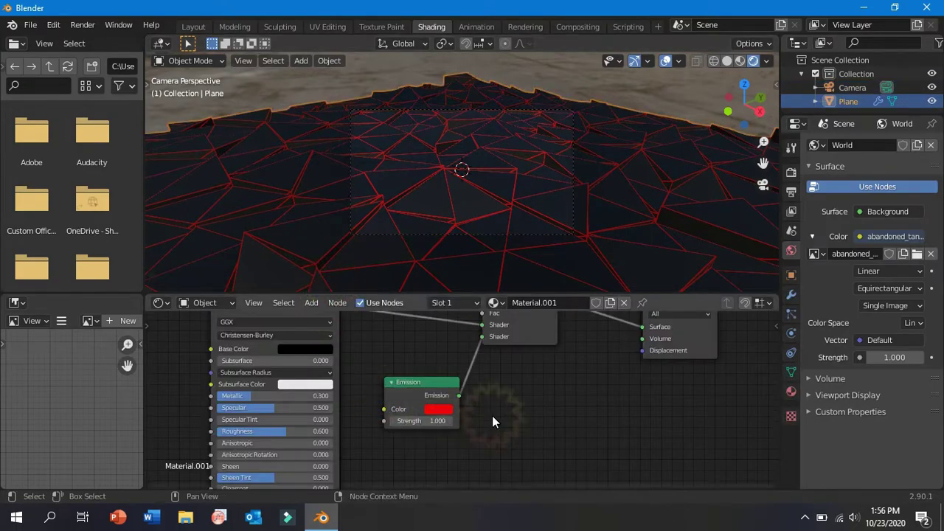
{"action": "scroll", "coordinate": [486, 420], "scroll_direction": "up", "scroll_amount": 3}
{"action": "middle_click_drag", "start_coordinate": [484, 420], "coordinate": [481, 449]}
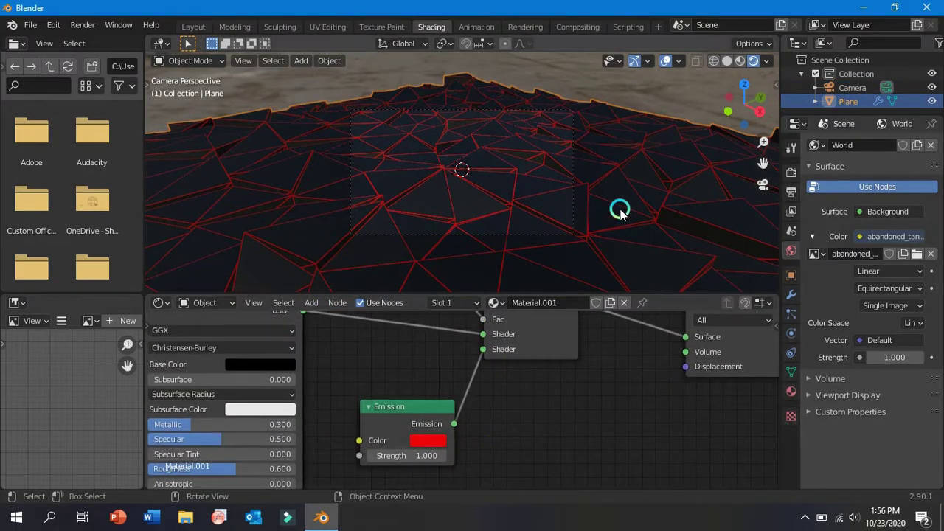
{"action": "scroll", "coordinate": [612, 212], "scroll_direction": "up", "scroll_amount": 3}
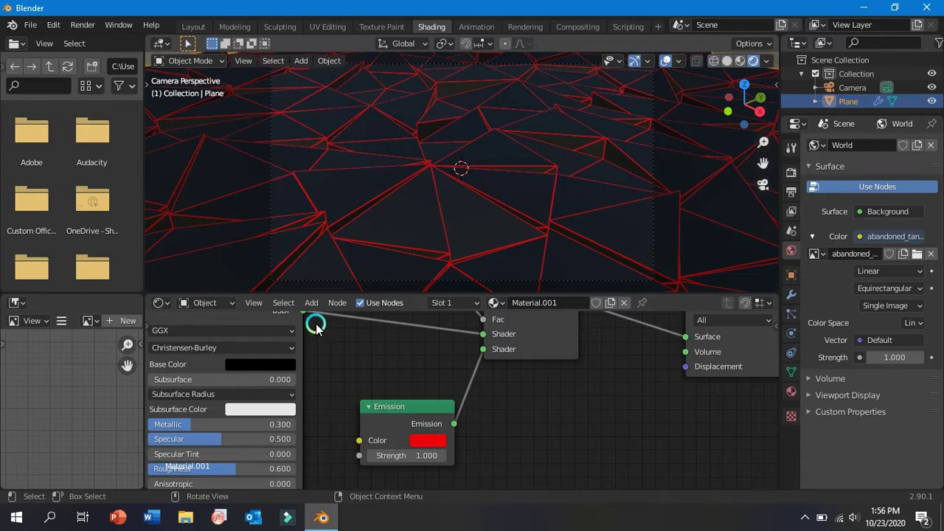
{"action": "left_click", "coordinate": [791, 172]}
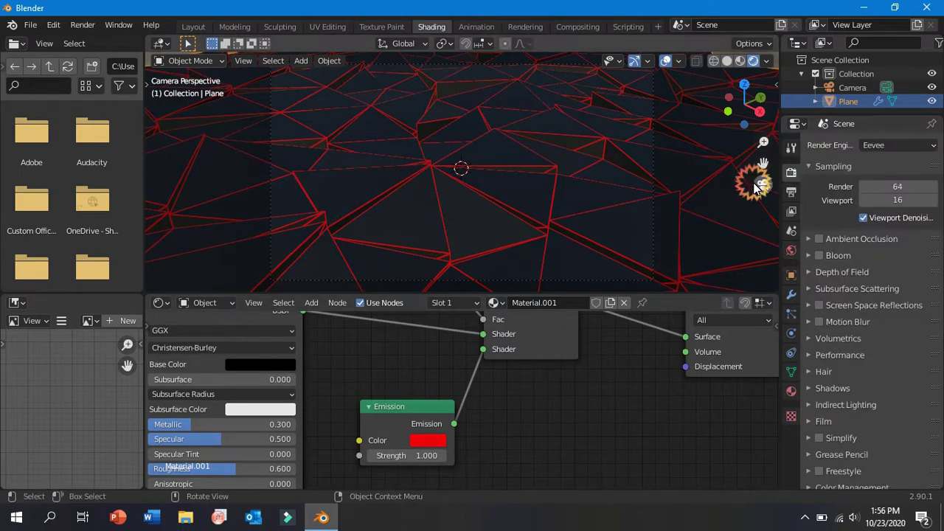
{"action": "left_click", "coordinate": [819, 239]}
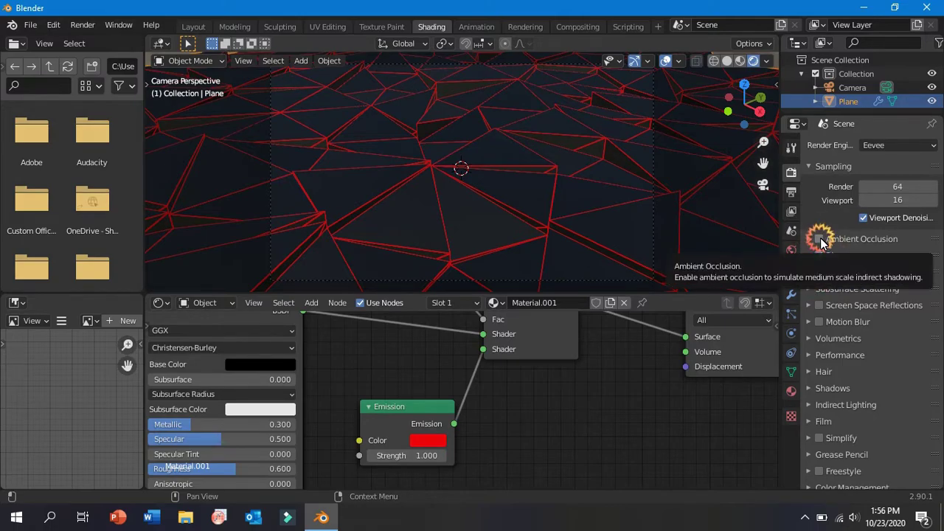
{"action": "left_click", "coordinate": [818, 305]}
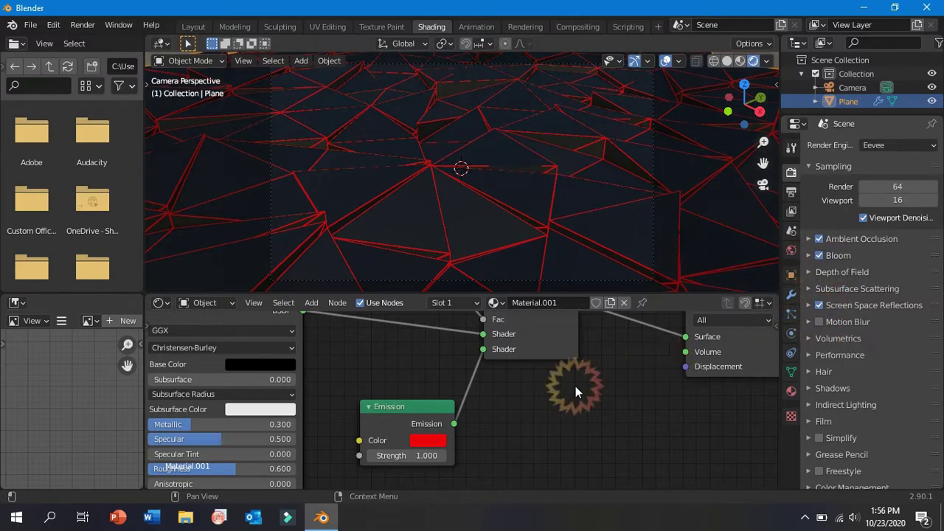
Set the Emission node's strength to 10.
{"action": "left_click", "coordinate": [415, 451]}
{"action": "type", "text": "10"}
{"action": "key", "text": "Return"}
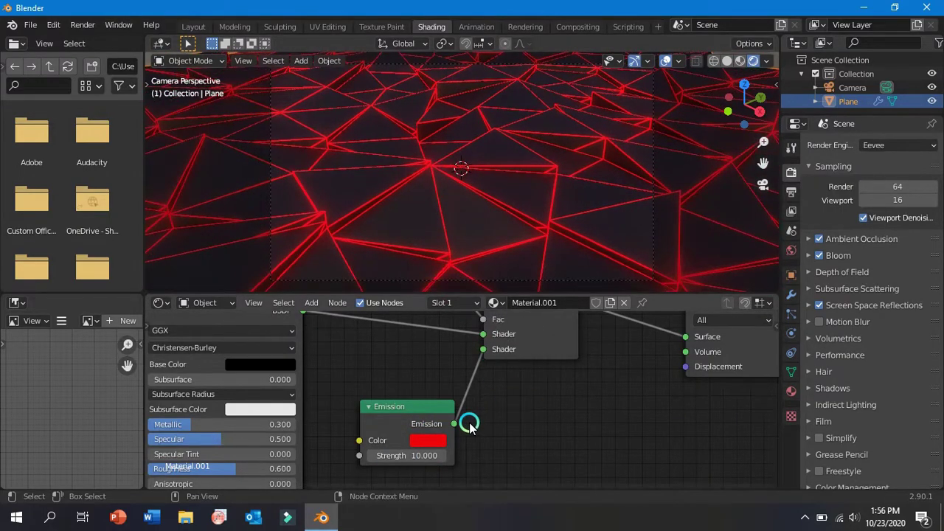
Enable Pixel Size on the Wireframe node and set its size to 2.
{"action": "middle_click_drag", "start_coordinate": [428, 387], "coordinate": [423, 407]}
{"action": "scroll", "coordinate": [423, 405], "scroll_direction": "up", "scroll_amount": 4, "text": "shift"}
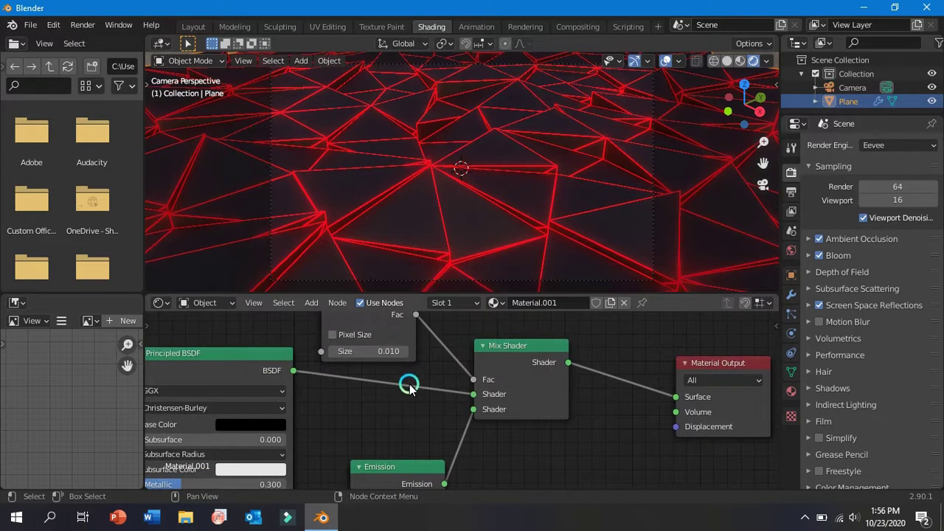
{"action": "left_click", "coordinate": [369, 336]}
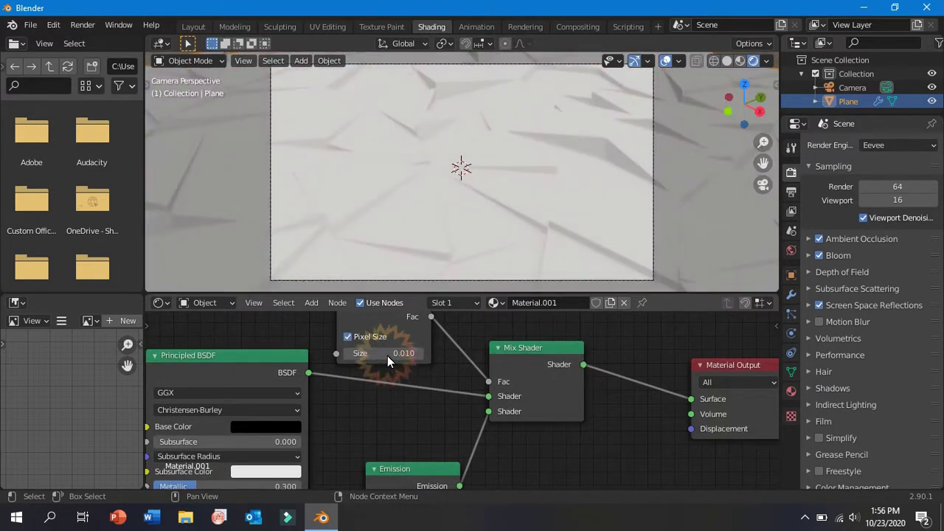
{"action": "middle_click_drag", "start_coordinate": [393, 404], "coordinate": [400, 433]}
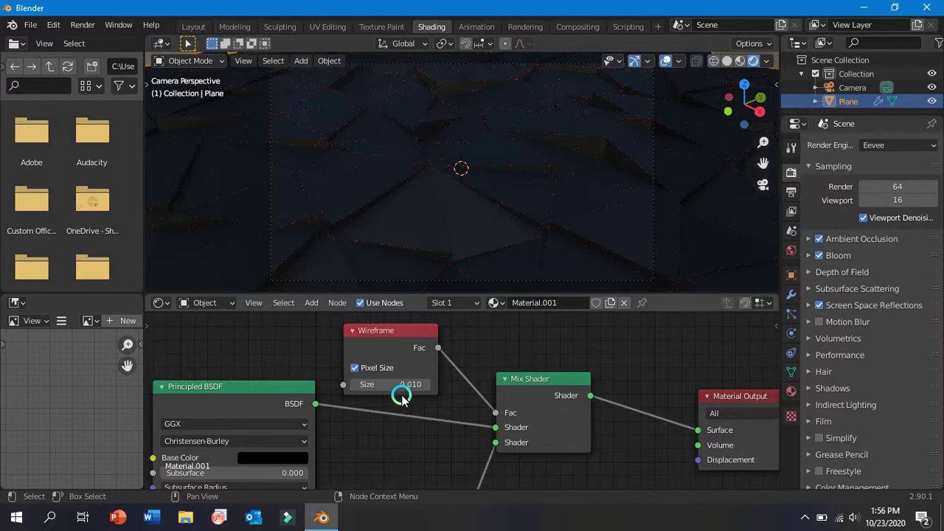
{"action": "double_click", "coordinate": [402, 387]}
{"action": "type", "text": "2"}
{"action": "key", "text": "Return"}
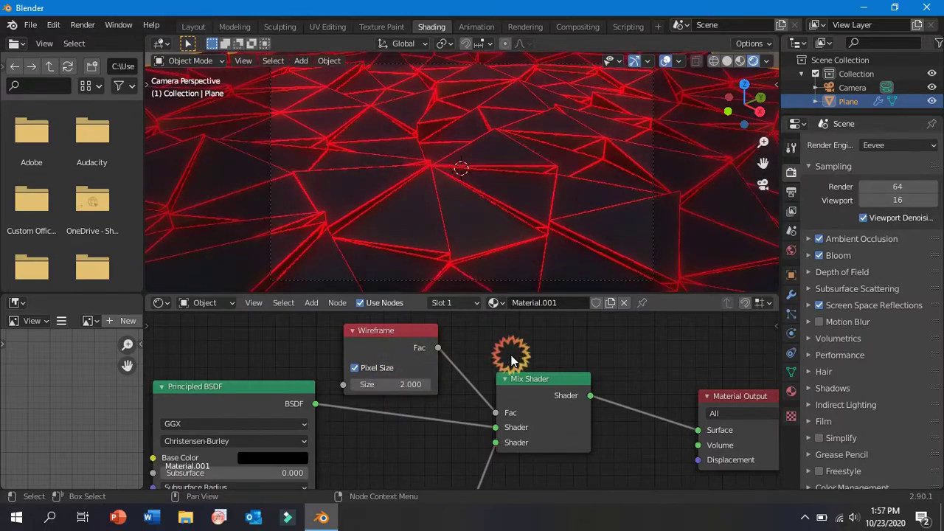
Lower the Emission node's strength to 5.
{"action": "scroll", "coordinate": [411, 427], "scroll_direction": "down", "scroll_amount": 5, "text": "shift"}
{"action": "left_click", "coordinate": [426, 443]}
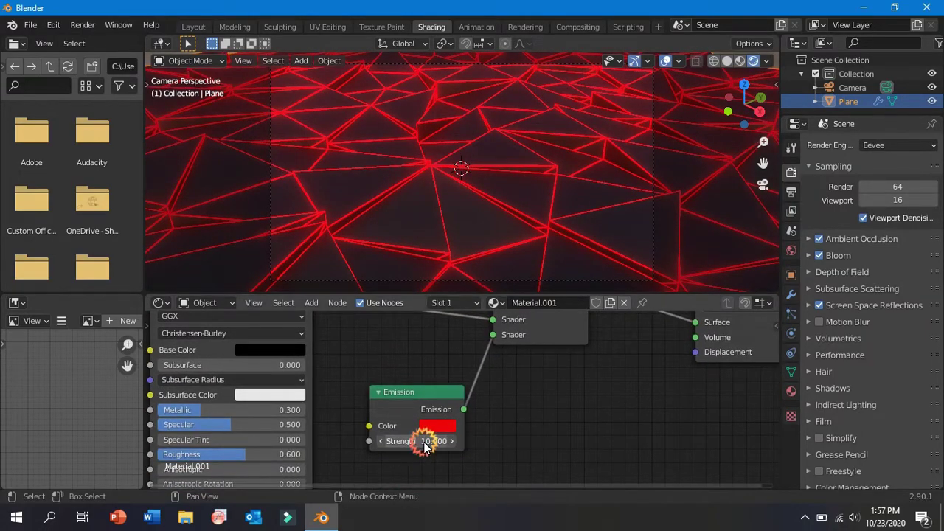
{"action": "left_click_drag", "start_coordinate": [400, 450], "coordinate": [396, 450]}
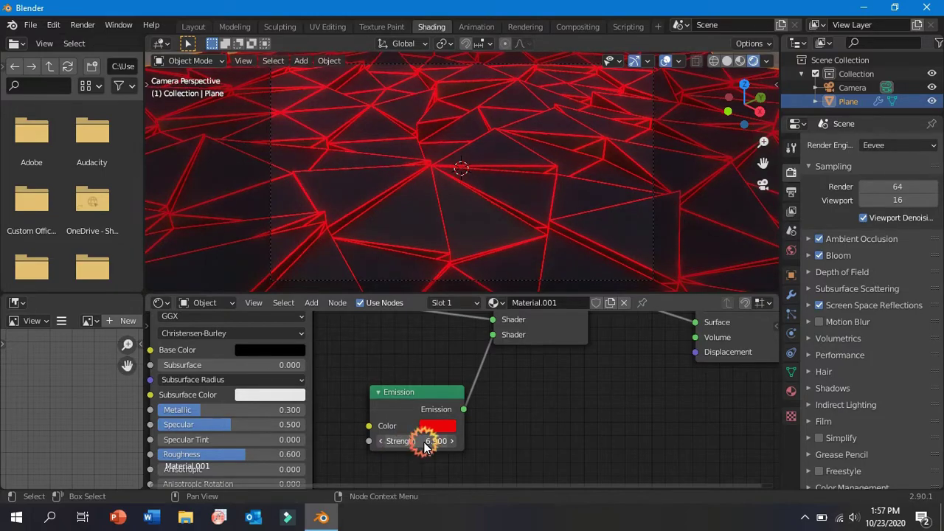
{"action": "left_click", "coordinate": [424, 443]}
{"action": "double_click", "coordinate": [424, 441]}
{"action": "type", "text": "5"}
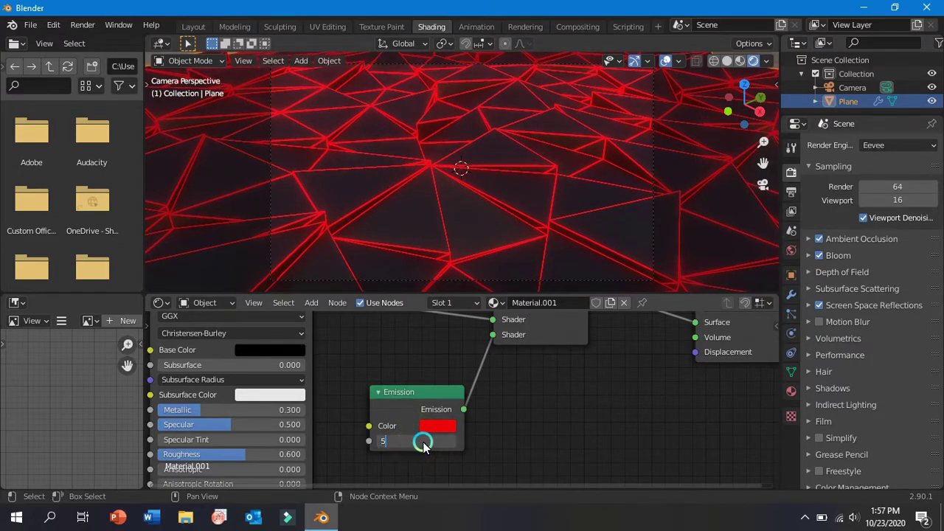
{"action": "left_click", "coordinate": [568, 455]}
Set the Emission node's strength to 6 and review the glowing edges across the slab.
{"action": "middle_click_drag", "start_coordinate": [416, 143], "coordinate": [436, 218]}
{"action": "double_click", "coordinate": [422, 443]}
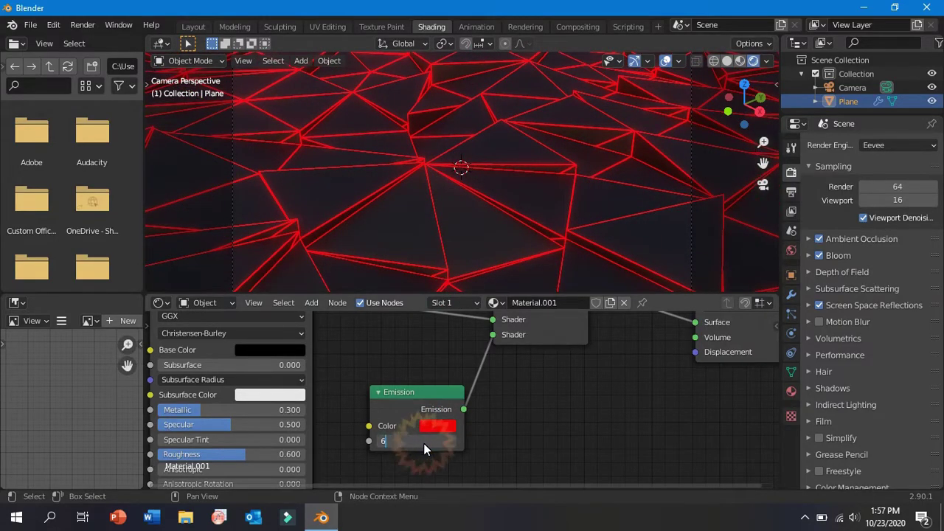
{"action": "left_click", "coordinate": [506, 437]}
{"action": "scroll", "coordinate": [467, 250], "scroll_direction": "down", "scroll_amount": 2}
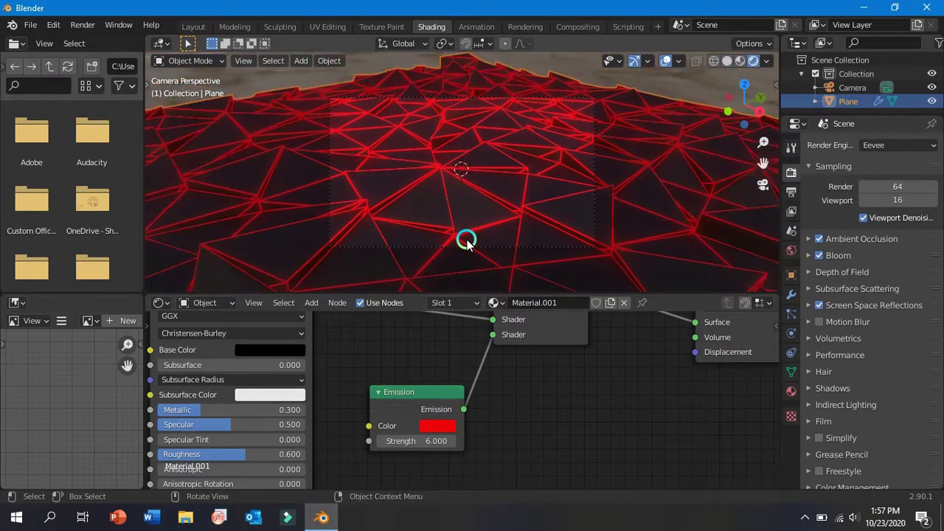
{"action": "middle_click_drag", "start_coordinate": [467, 244], "coordinate": [466, 243]}
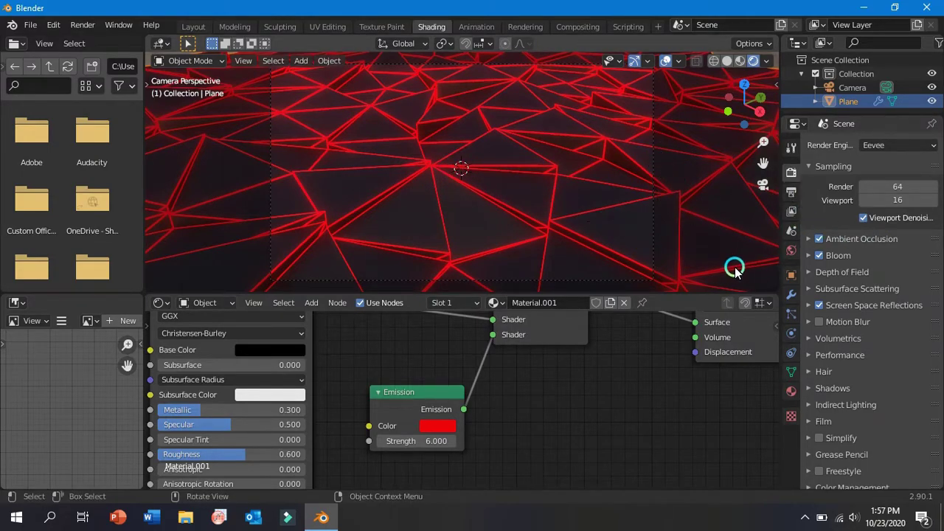
{"action": "scroll", "coordinate": [505, 196], "scroll_direction": "down", "scroll_amount": 2}
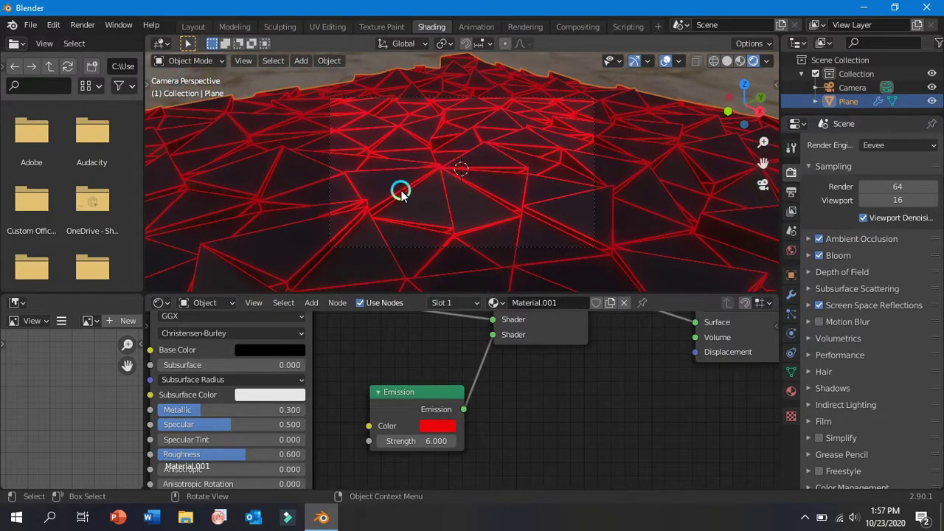
{"action": "middle_click_drag", "start_coordinate": [396, 187], "coordinate": [445, 41]}
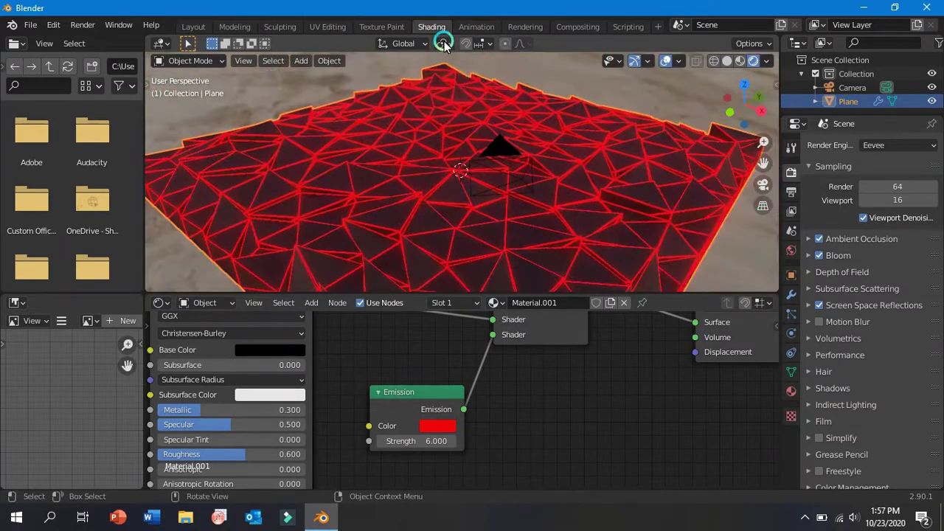
Look through the camera and examine how the glowing slab fills the frame.
{"action": "key", "text": "KP_0"}
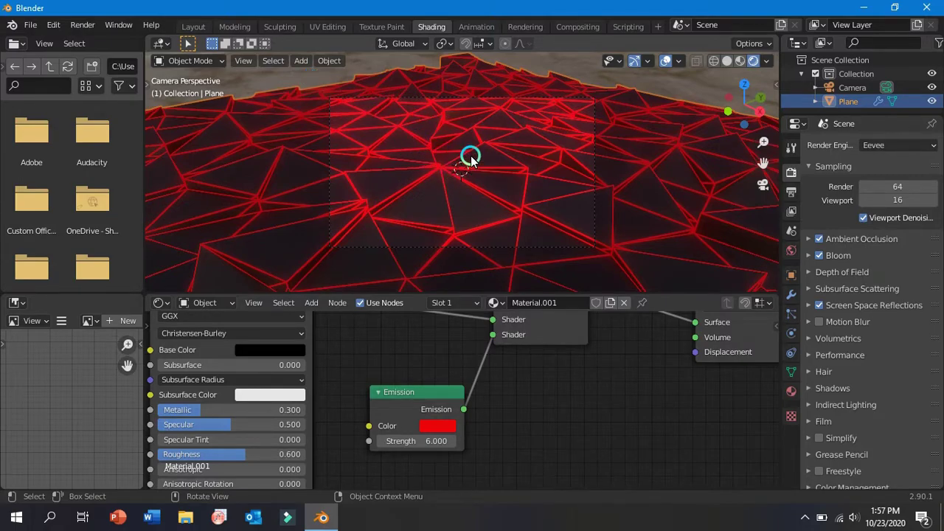
{"action": "scroll", "coordinate": [479, 155], "scroll_direction": "down", "scroll_amount": 2}
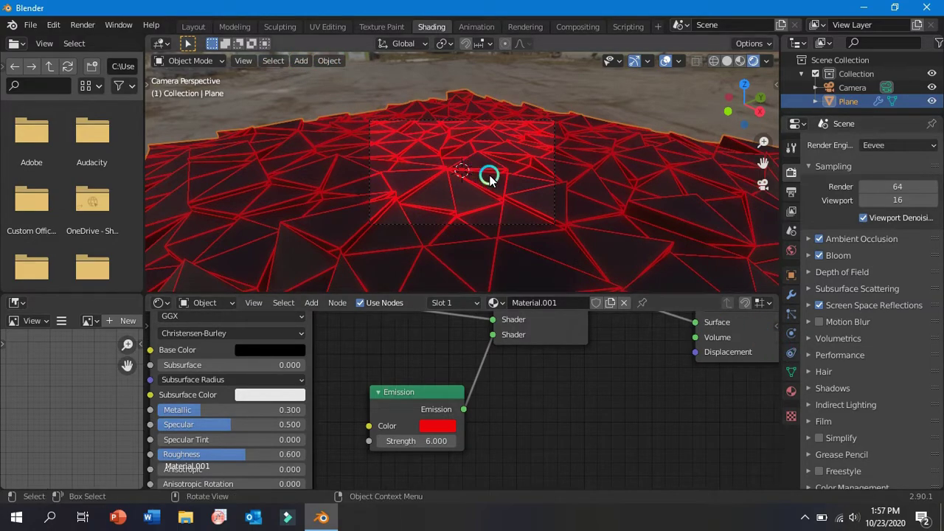
{"action": "scroll", "coordinate": [460, 172], "scroll_direction": "up", "scroll_amount": 2}
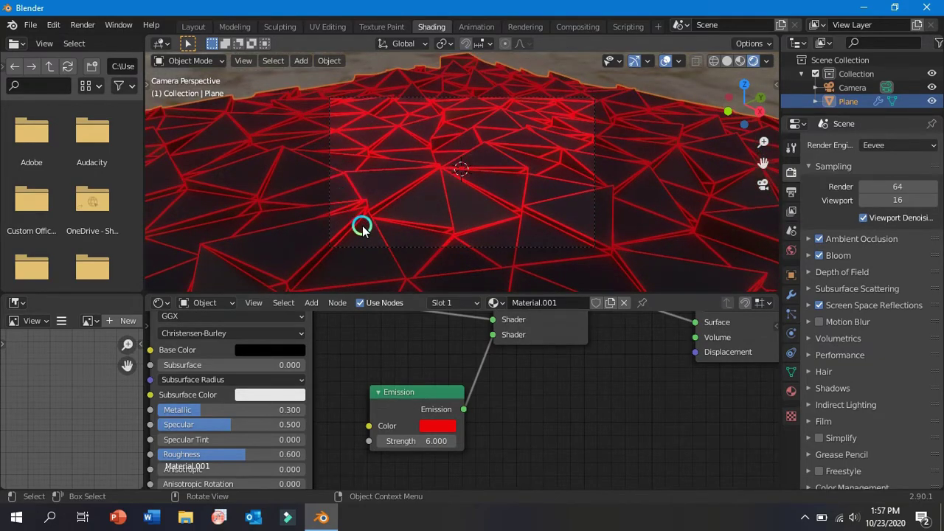
{"action": "scroll", "coordinate": [456, 157], "scroll_direction": "up", "scroll_amount": 2}
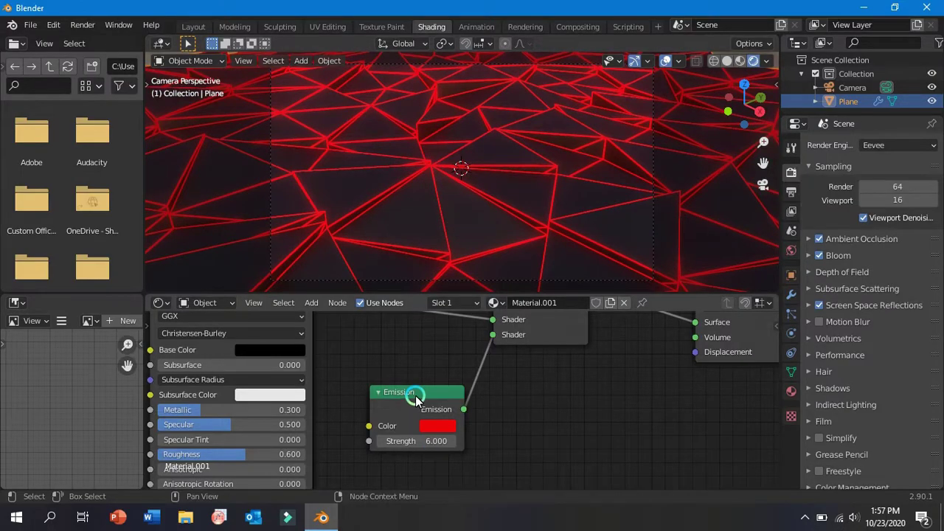
Reposition the Emission and Mix Shader nodes so the shader connections are clearly spaced.
{"action": "left_click_drag", "start_coordinate": [417, 396], "coordinate": [466, 403]}
{"action": "middle_click_drag", "start_coordinate": [466, 411], "coordinate": [454, 461]}
{"action": "left_click", "coordinate": [574, 333]}
{"action": "left_click_drag", "start_coordinate": [574, 338], "coordinate": [664, 344]}
{"action": "left_click_drag", "start_coordinate": [483, 450], "coordinate": [492, 425]}
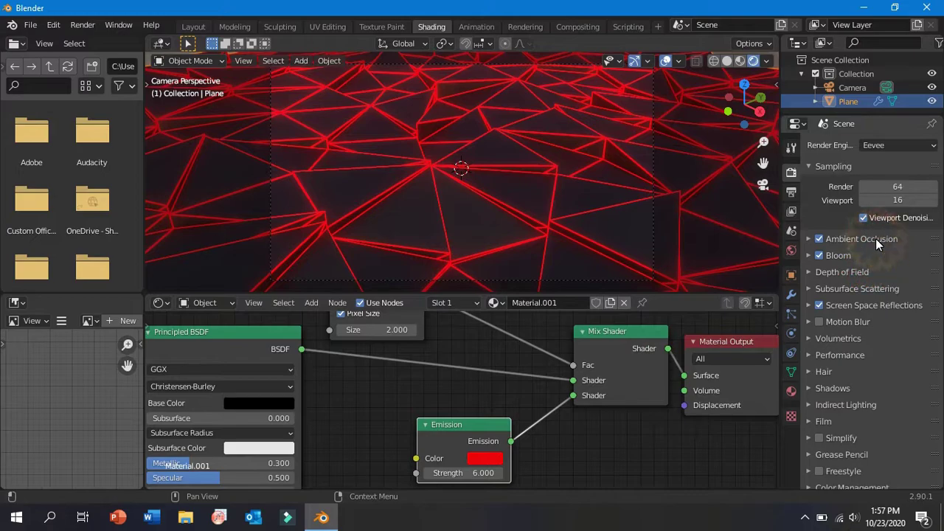
Render a still image from the camera, inspect the red edges in the result and close the render window.
{"action": "left_click", "coordinate": [894, 187]}
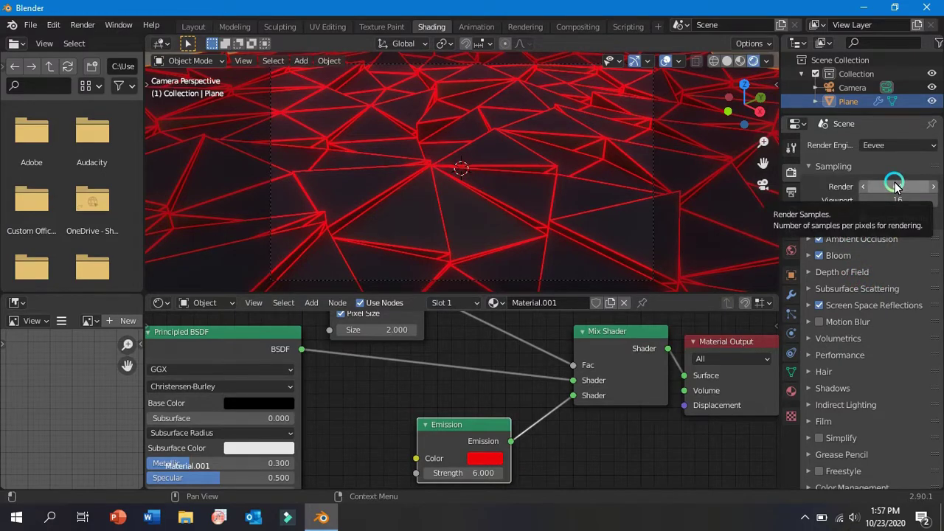
{"action": "left_click", "coordinate": [901, 188]}
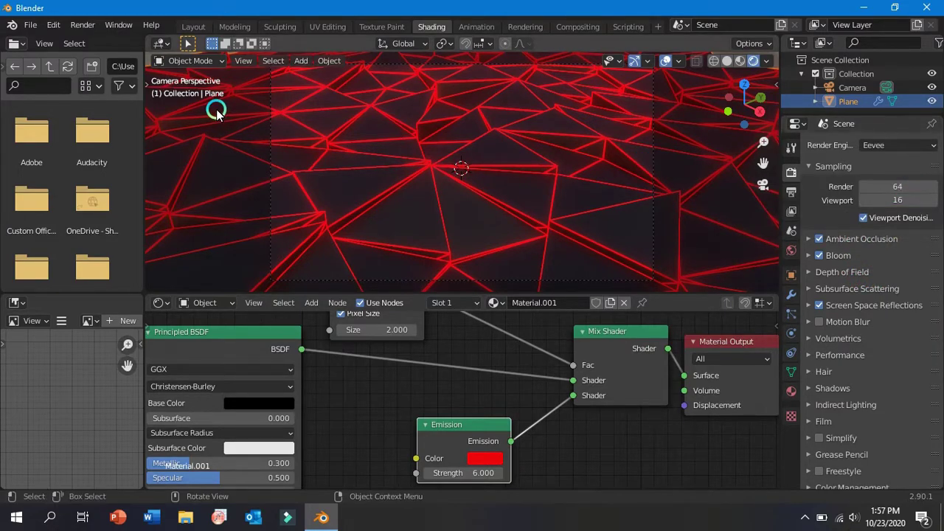
{"action": "left_click", "coordinate": [65, 29]}
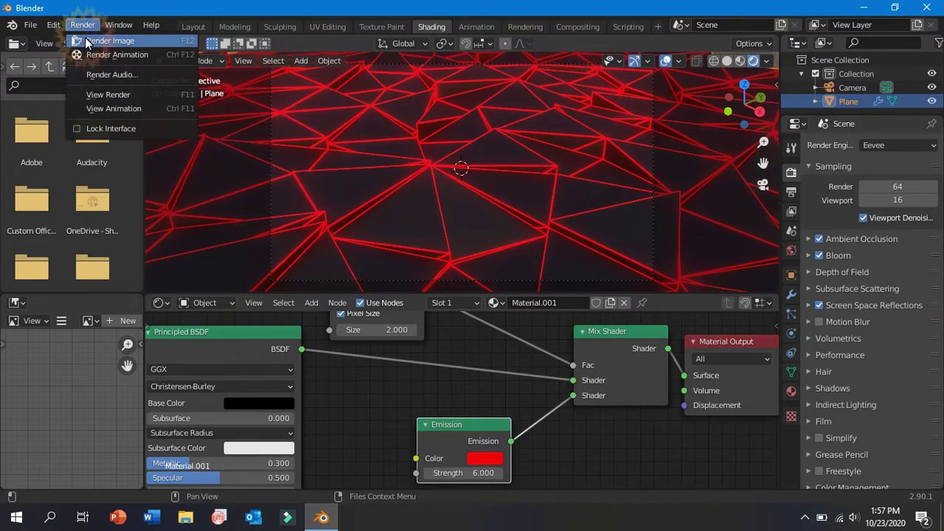
{"action": "left_click", "coordinate": [85, 40]}
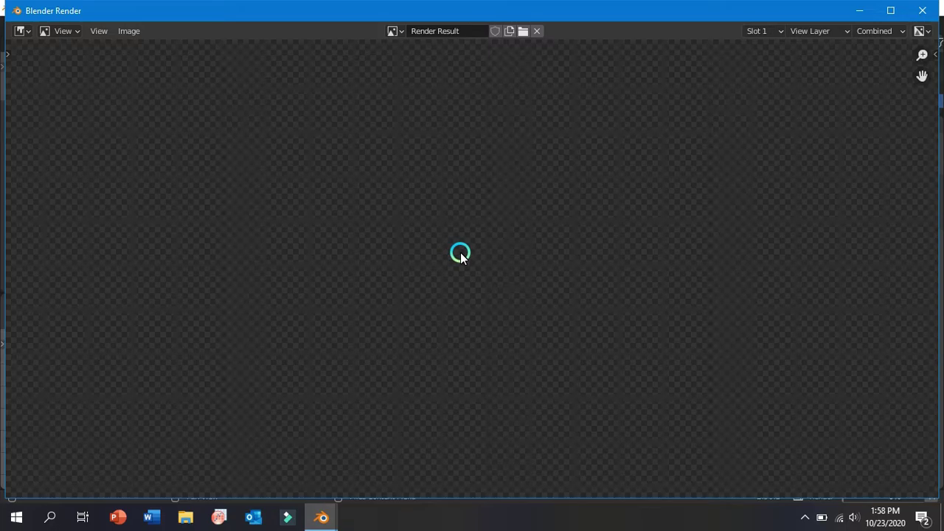
{"action": "scroll", "coordinate": [446, 280], "scroll_direction": "up", "scroll_amount": 4}
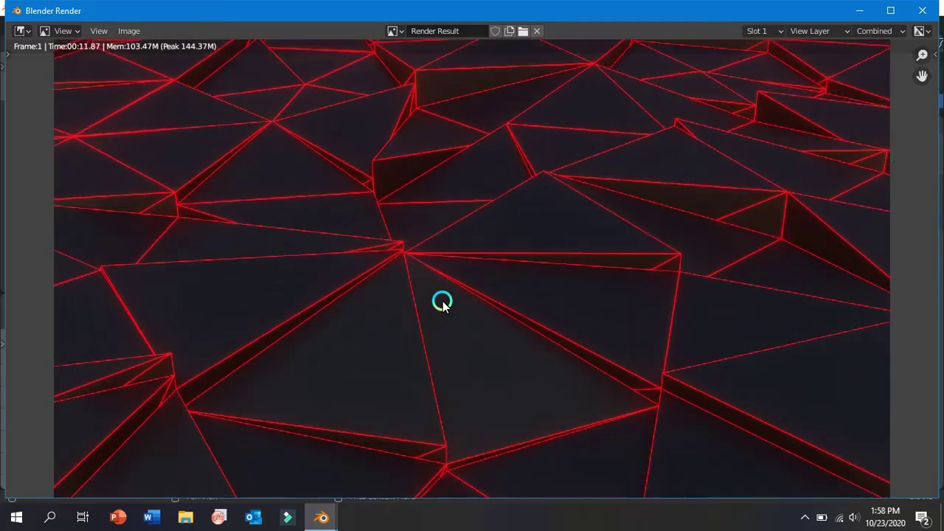
{"action": "scroll", "coordinate": [443, 302], "scroll_direction": "down", "scroll_amount": 1}
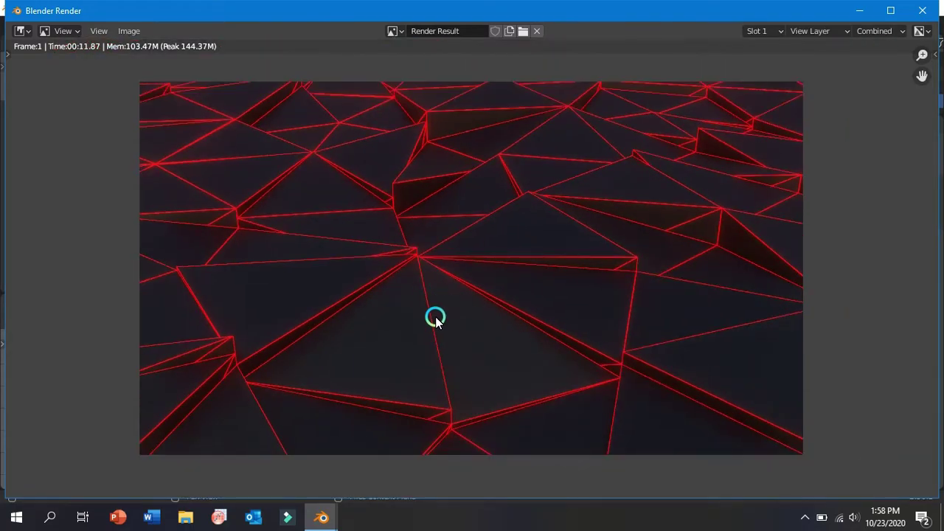
{"action": "left_click", "coordinate": [920, 15]}
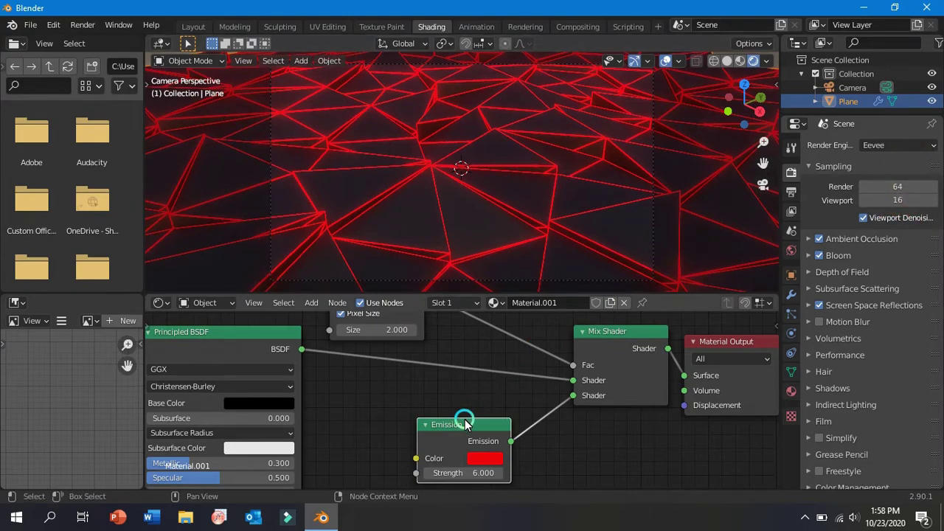
Add a Gradient Texture node to the material in the space between the Principled BSDF and Emission nodes.
{"action": "left_click_drag", "start_coordinate": [459, 431], "coordinate": [484, 417]}
{"action": "middle_click_drag", "start_coordinate": [293, 487], "coordinate": [290, 459]}
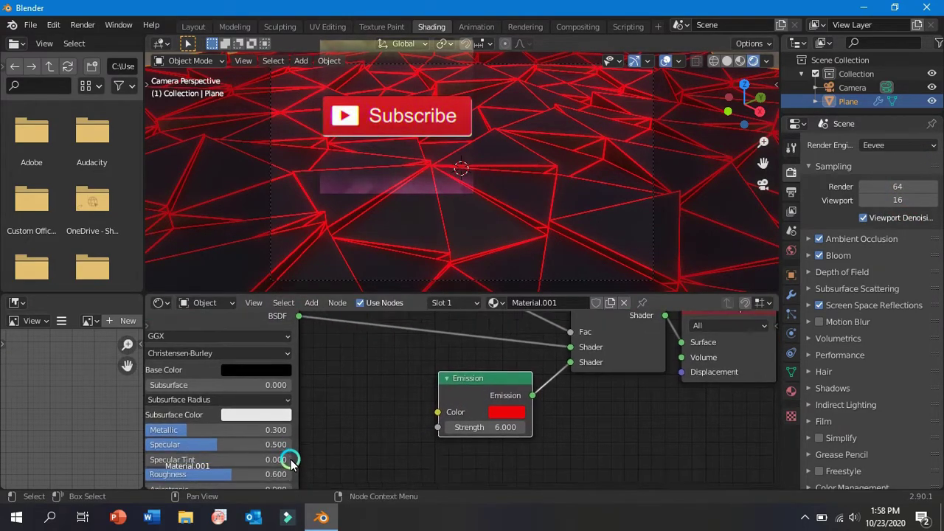
{"action": "middle_click_drag", "start_coordinate": [305, 428], "coordinate": [311, 346]}
{"action": "left_click", "coordinate": [310, 304]}
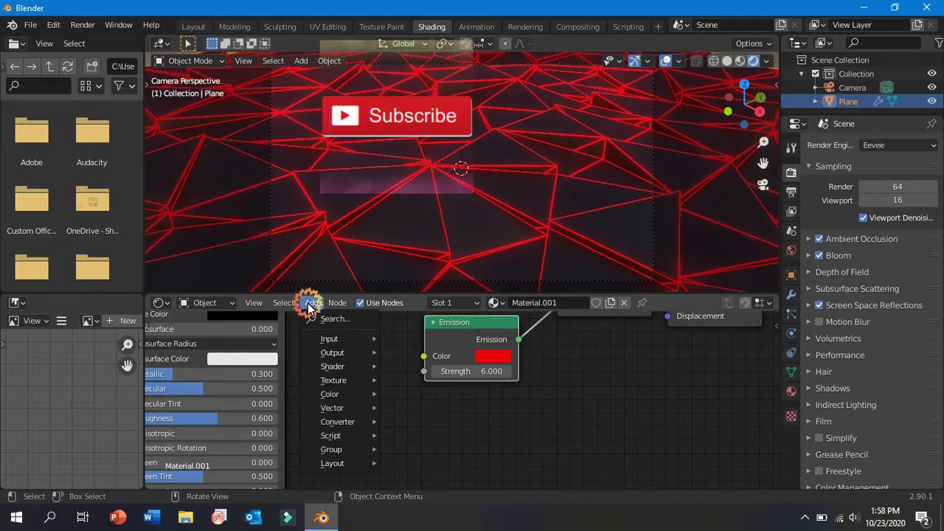
{"action": "mouse_move", "coordinate": [330, 381]}
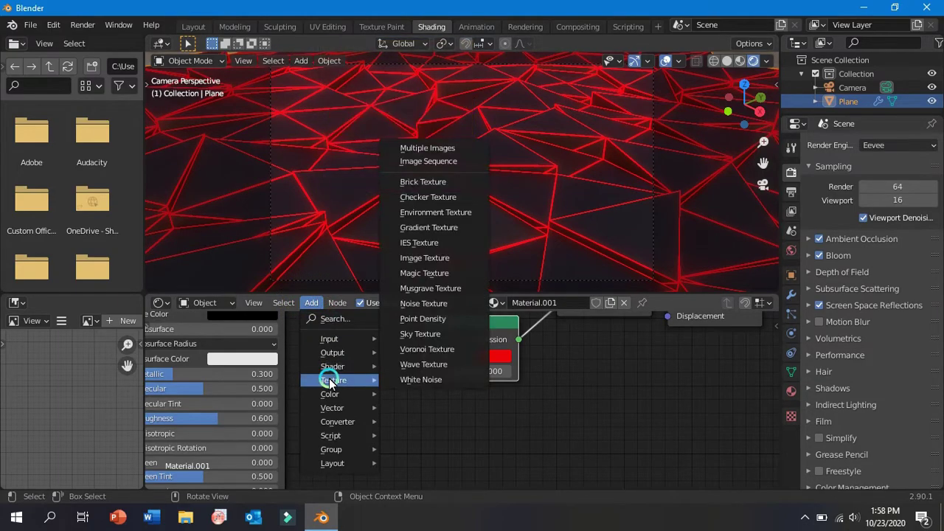
{"action": "left_click", "coordinate": [427, 227]}
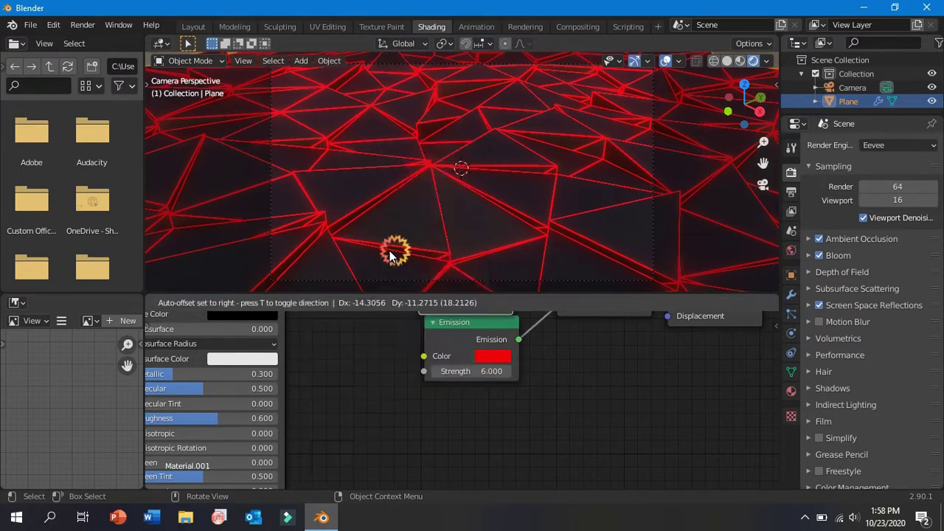
{"action": "left_click", "coordinate": [315, 353]}
Add a ColorRamp node beside the Gradient Texture and move the Emission node away to make room.
{"action": "left_click_drag", "start_coordinate": [490, 322], "coordinate": [578, 390]}
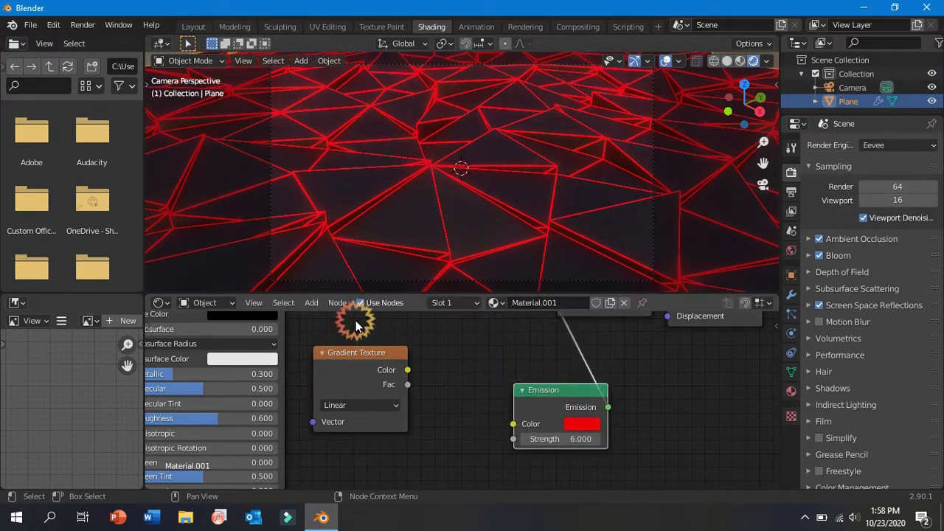
{"action": "left_click", "coordinate": [312, 302]}
{"action": "mouse_move", "coordinate": [354, 421]}
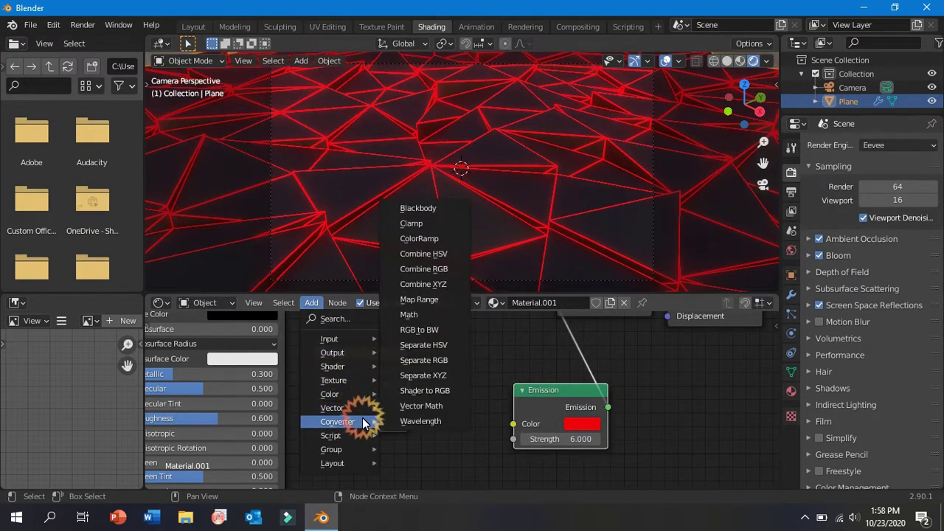
{"action": "left_click", "coordinate": [448, 238]}
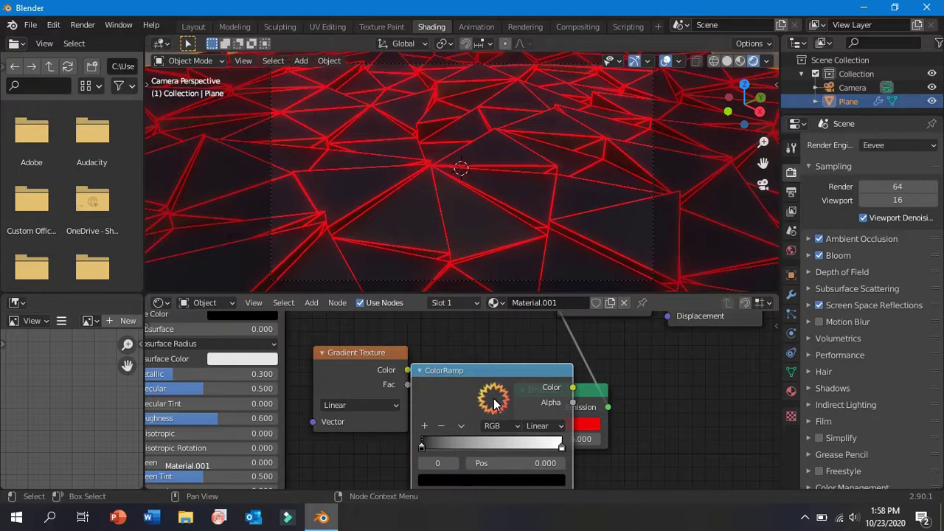
{"action": "left_click", "coordinate": [583, 397]}
{"action": "left_click_drag", "start_coordinate": [583, 396], "coordinate": [674, 397]}
In a maximized node editor, link the Gradient Texture's Color to the ColorRamp's Fac and the ColorRamp's Color to the Emission Color.
{"action": "scroll", "coordinate": [561, 405], "scroll_direction": "down", "scroll_amount": 4}
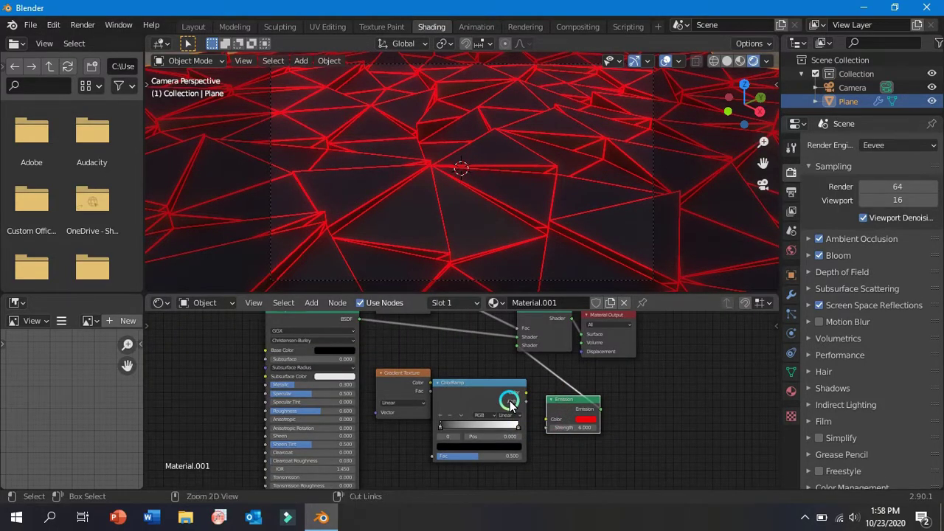
{"action": "key", "text": "ctrl+space"}
{"action": "scroll", "coordinate": [337, 375], "scroll_direction": "down", "scroll_amount": 2}
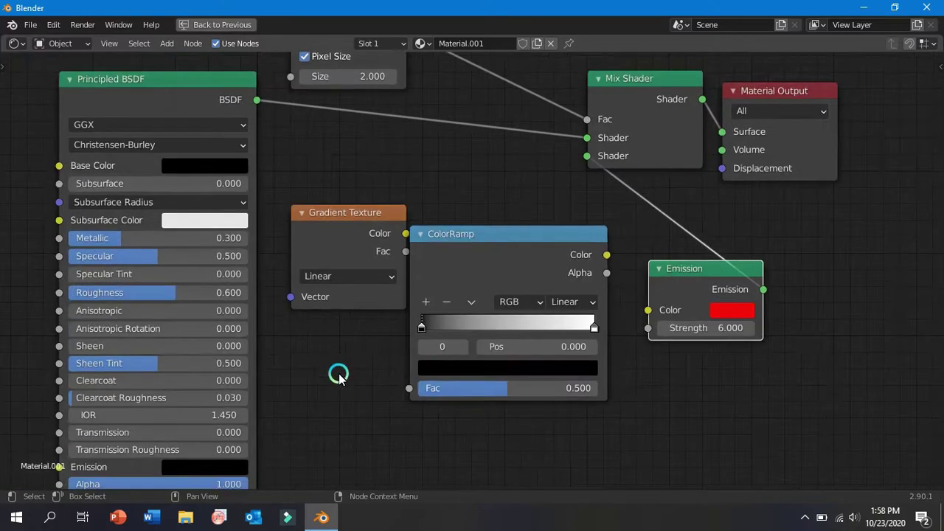
{"action": "scroll", "coordinate": [359, 372], "scroll_direction": "down", "scroll_amount": 1}
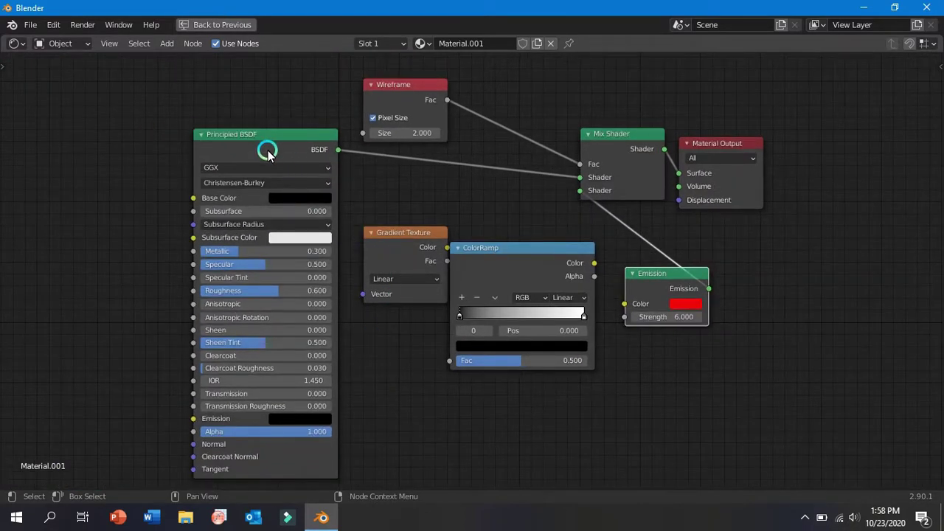
{"action": "left_click_drag", "start_coordinate": [268, 153], "coordinate": [237, 148]}
{"action": "left_click_drag", "start_coordinate": [395, 95], "coordinate": [400, 91]}
{"action": "left_click", "coordinate": [406, 253]}
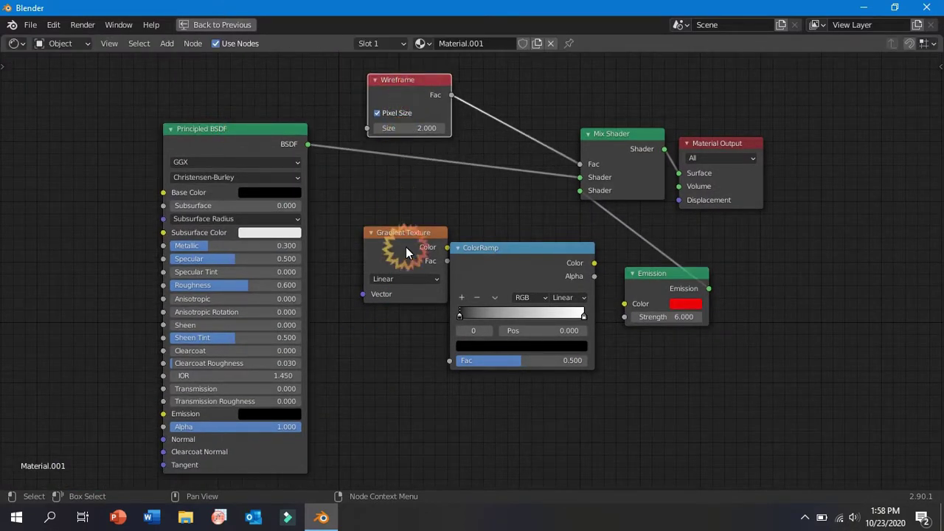
{"action": "left_click_drag", "start_coordinate": [406, 253], "coordinate": [458, 365]}
{"action": "left_click_drag", "start_coordinate": [594, 263], "coordinate": [624, 304]}
{"action": "left_click_drag", "start_coordinate": [649, 274], "coordinate": [460, 185]}
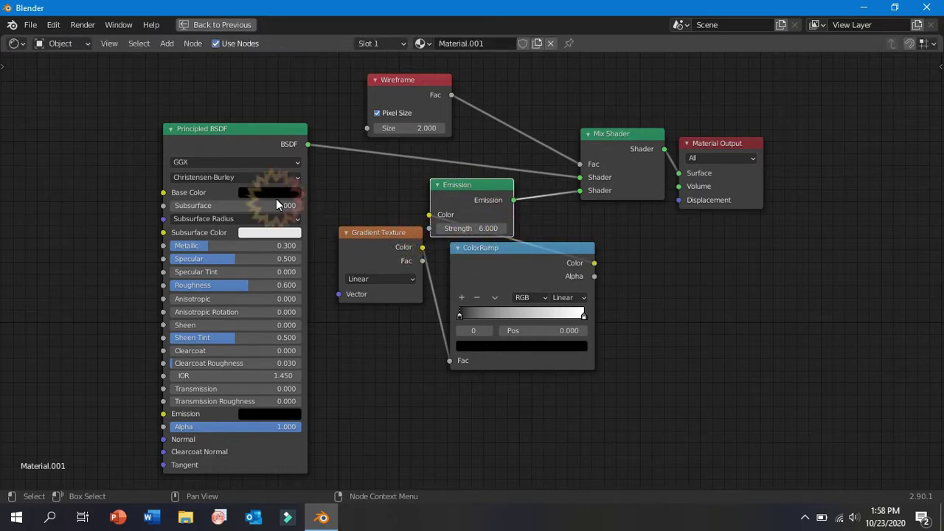
Spread out the Principled BSDF, Gradient Texture, ColorRamp and Emission nodes so the gradient chain reads clearly.
{"action": "left_click_drag", "start_coordinate": [237, 127], "coordinate": [155, 127]}
{"action": "left_click_drag", "start_coordinate": [362, 232], "coordinate": [293, 236]}
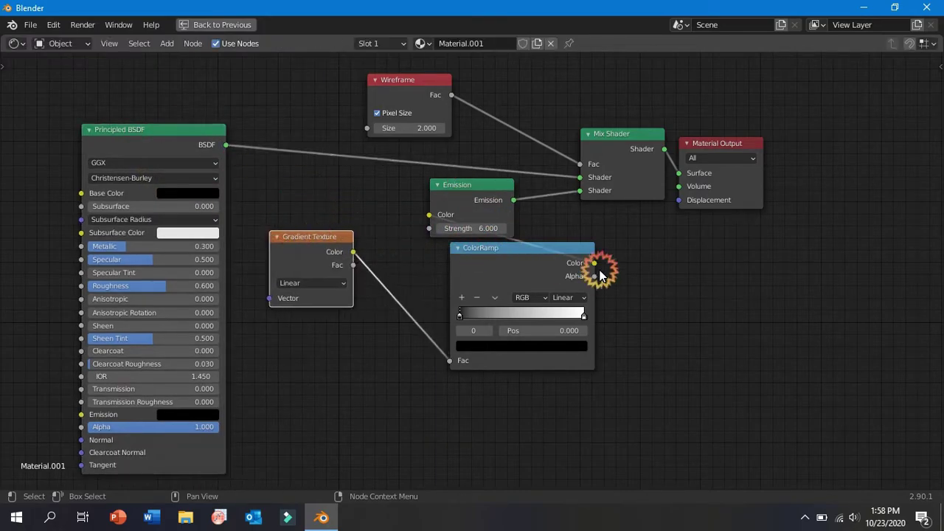
{"action": "left_click_drag", "start_coordinate": [499, 248], "coordinate": [381, 253]}
{"action": "left_click_drag", "start_coordinate": [480, 196], "coordinate": [539, 234]}
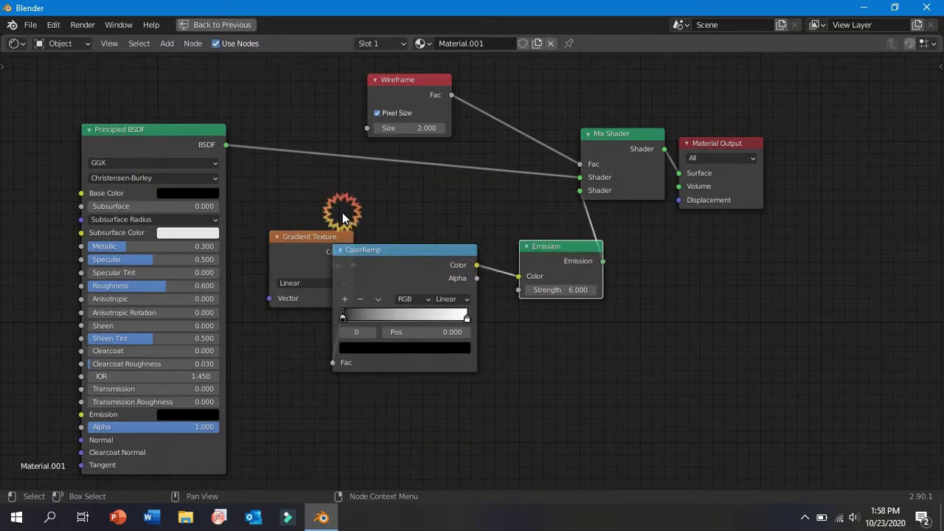
{"action": "left_click_drag", "start_coordinate": [336, 235], "coordinate": [302, 183]}
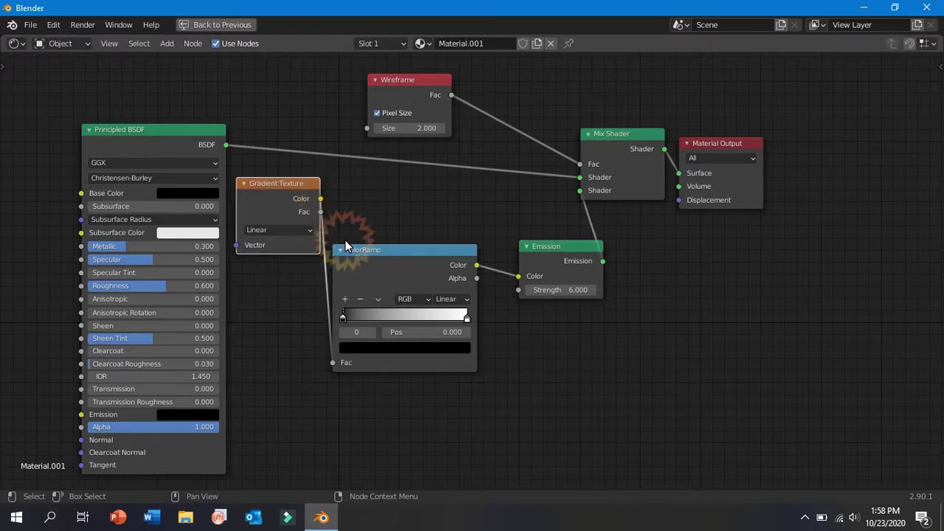
{"action": "scroll", "coordinate": [345, 241], "scroll_direction": "down", "scroll_amount": 3}
{"action": "scroll", "coordinate": [390, 259], "scroll_direction": "up", "scroll_amount": 3}
{"action": "scroll", "coordinate": [329, 254], "scroll_direction": "down", "scroll_amount": 1}
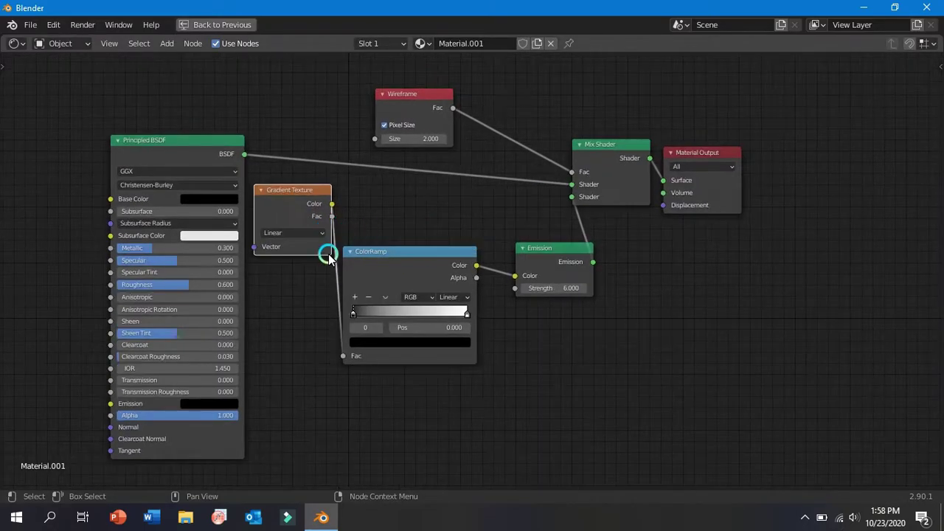
{"action": "left_click", "coordinate": [600, 267]}
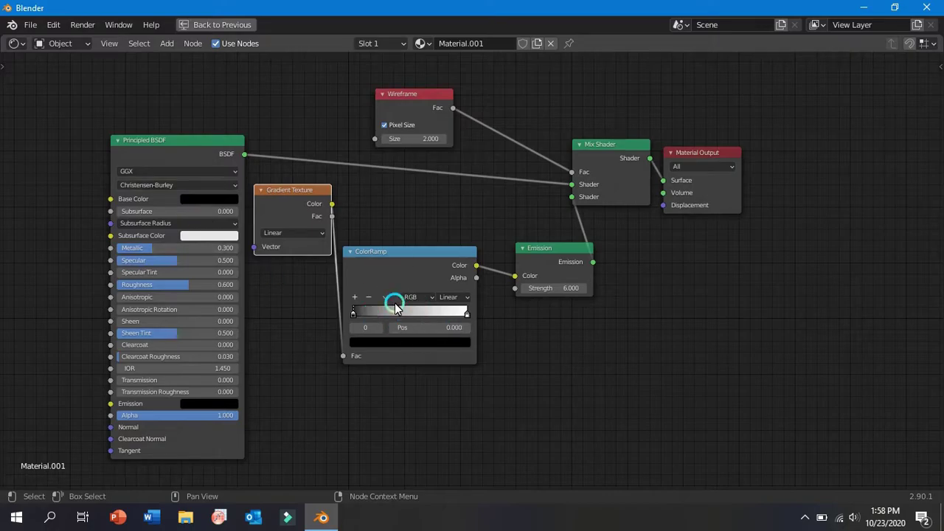
Restore the full Shading layout and move the ColorRamp node up beside the Gradient Texture node.
{"action": "key", "text": "ctrl"}
{"action": "key", "text": "ctrl+space"}
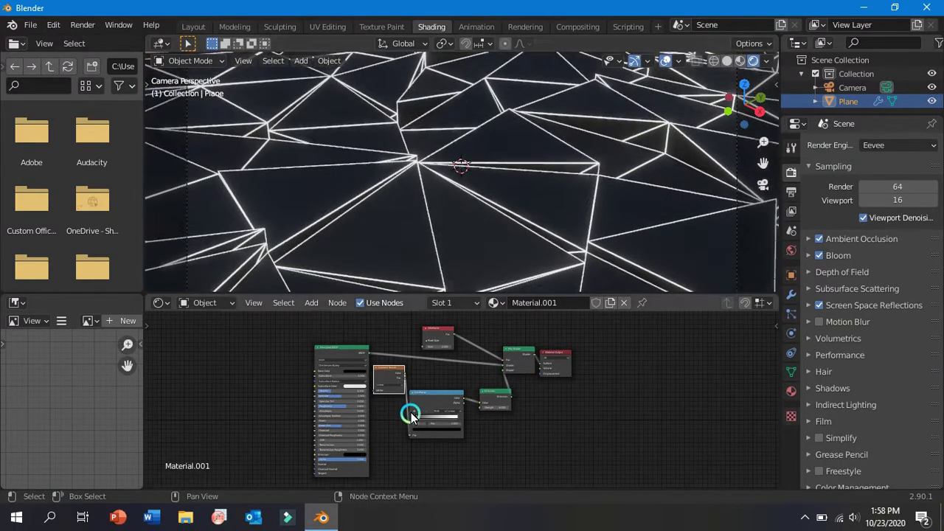
{"action": "scroll", "coordinate": [422, 401], "scroll_direction": "up", "scroll_amount": 1}
{"action": "scroll", "coordinate": [422, 401], "scroll_direction": "up", "scroll_amount": 11}
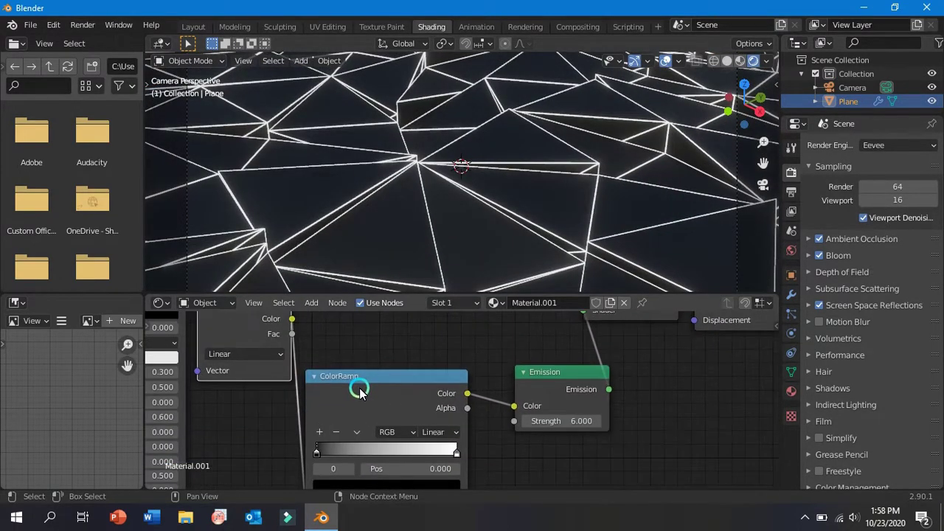
{"action": "middle_click_drag", "start_coordinate": [359, 390], "coordinate": [361, 439]}
{"action": "left_click_drag", "start_coordinate": [346, 422], "coordinate": [354, 339]}
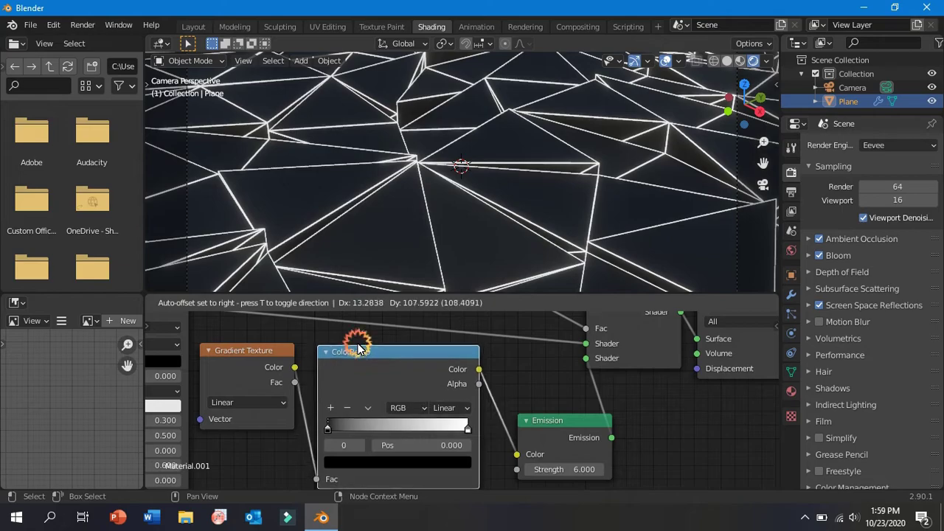
Set the ColorRamp's black start stop to bright red with hue 0.016, saturation 1 and value 1.
{"action": "left_click", "coordinate": [344, 448]}
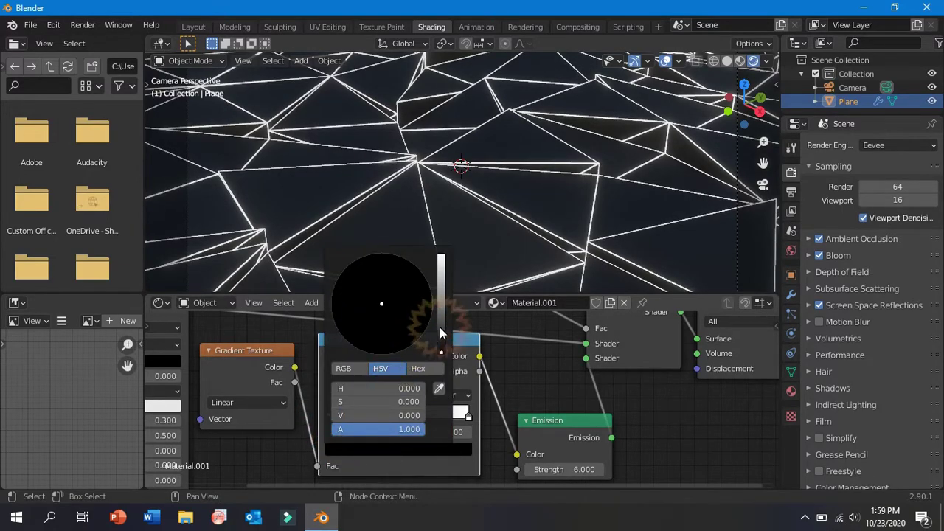
{"action": "left_click_drag", "start_coordinate": [441, 327], "coordinate": [450, 237]}
{"action": "left_click_drag", "start_coordinate": [391, 341], "coordinate": [379, 359]}
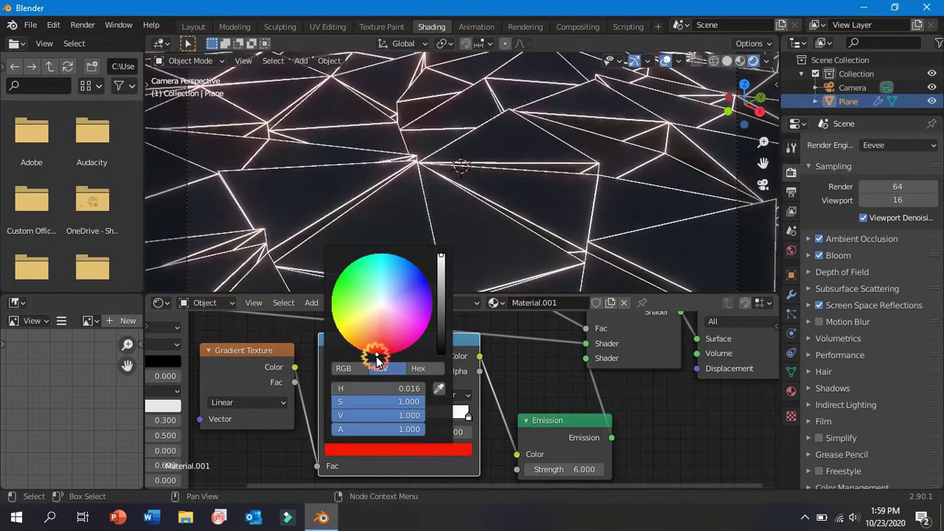
{"action": "left_click", "coordinate": [420, 470]}
Set the ColorRamp's white end stop to a saturated blue.
{"action": "left_click", "coordinate": [468, 416]}
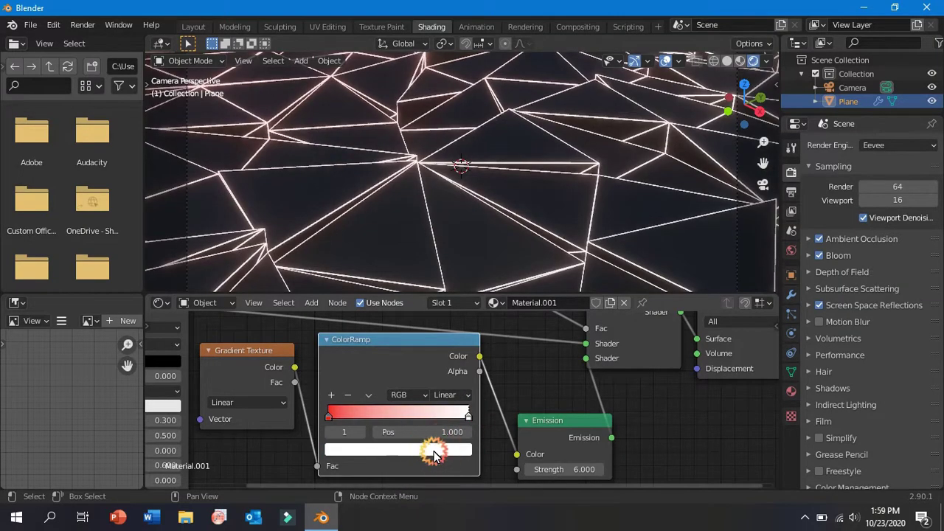
{"action": "left_click", "coordinate": [432, 450]}
{"action": "left_click_drag", "start_coordinate": [414, 335], "coordinate": [424, 269]}
{"action": "left_click", "coordinate": [369, 460]}
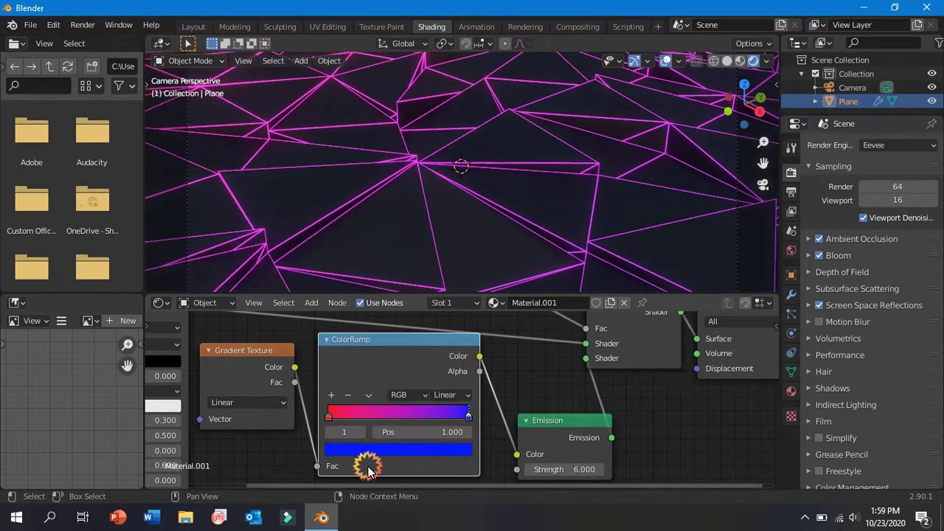
Add two stops to the ColorRamp, coloured golden orange at position 0.500 and bright green at position 0.250.
{"action": "left_click", "coordinate": [335, 399]}
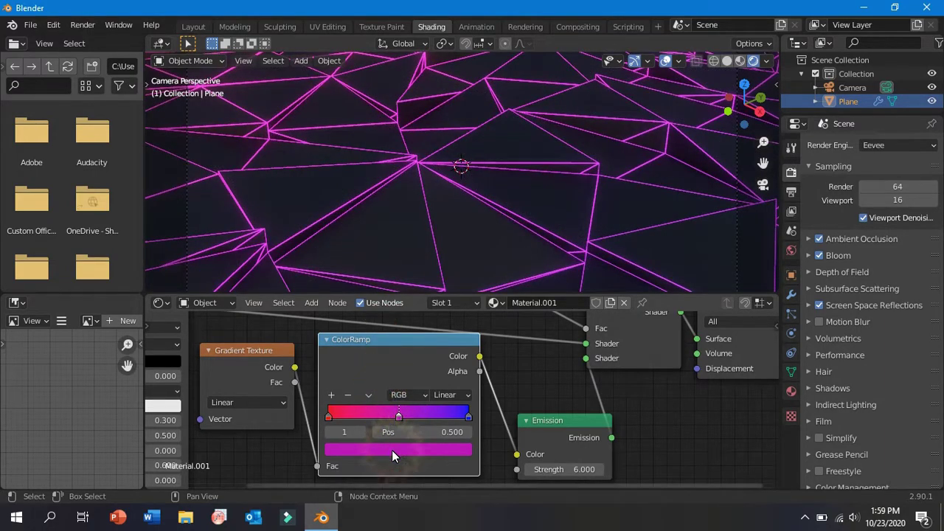
{"action": "left_click", "coordinate": [392, 450]}
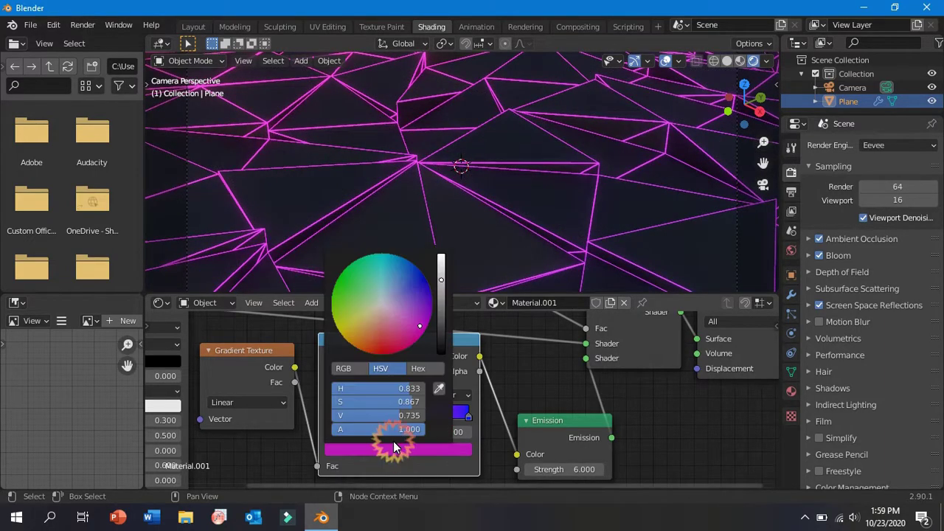
{"action": "left_click", "coordinate": [348, 347]}
{"action": "left_click", "coordinate": [349, 347]}
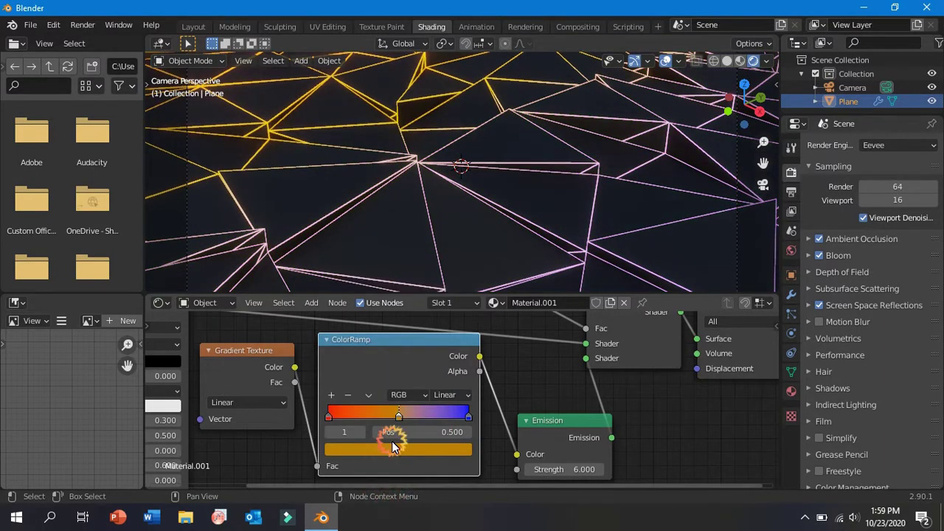
{"action": "left_click", "coordinate": [400, 447]}
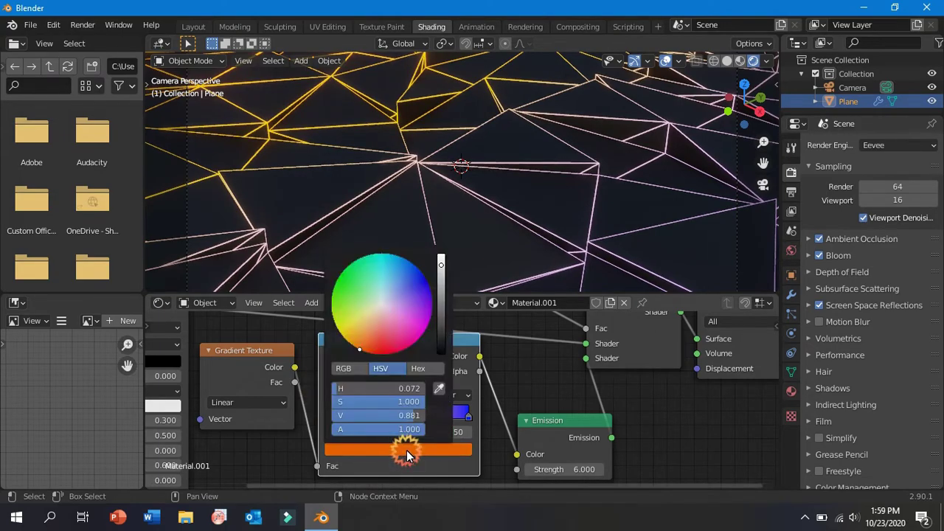
{"action": "left_click_drag", "start_coordinate": [357, 301], "coordinate": [342, 266]}
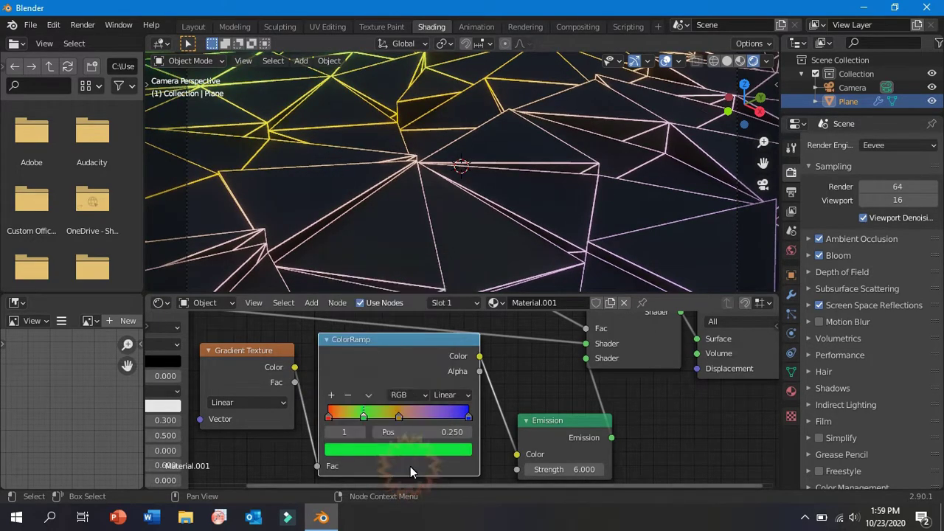
Try the ColorRamp's blue stop at positions 0.923 and 0.553, keeping the Gradient Texture type Linear.
{"action": "left_click", "coordinate": [400, 424]}
{"action": "left_click_drag", "start_coordinate": [400, 419], "coordinate": [455, 417]}
{"action": "scroll", "coordinate": [483, 256], "scroll_direction": "down", "scroll_amount": 3}
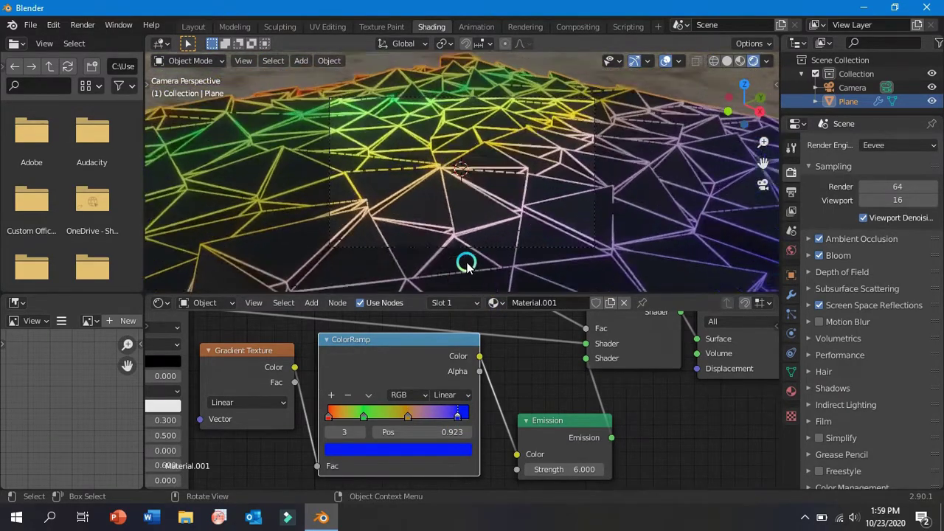
{"action": "left_click", "coordinate": [251, 405]}
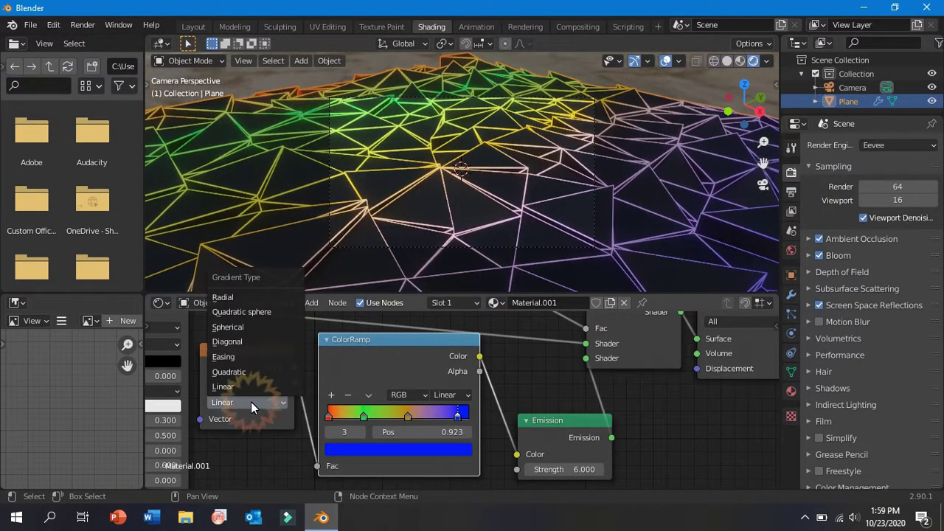
{"action": "left_click", "coordinate": [251, 403]}
{"action": "left_click_drag", "start_coordinate": [416, 435], "coordinate": [396, 442]}
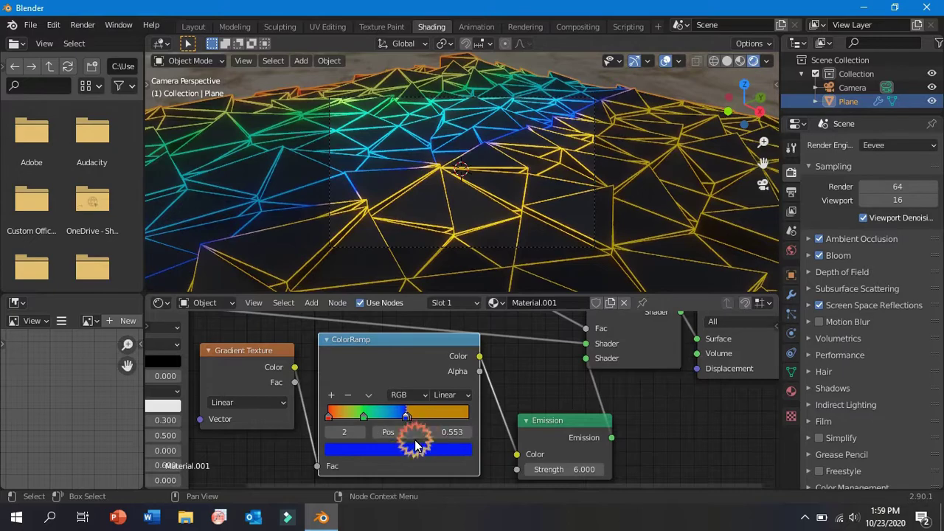
Switch the ColorRamp's colour mode to HSV and move its blue stop to position 0.748.
{"action": "left_click", "coordinate": [407, 395]}
{"action": "left_click", "coordinate": [403, 426]}
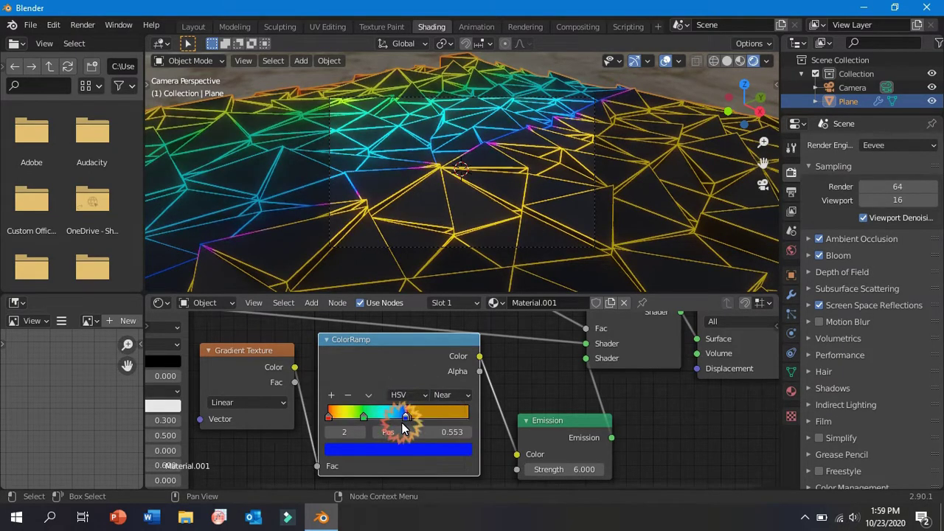
{"action": "scroll", "coordinate": [485, 207], "scroll_direction": "up", "scroll_amount": 3}
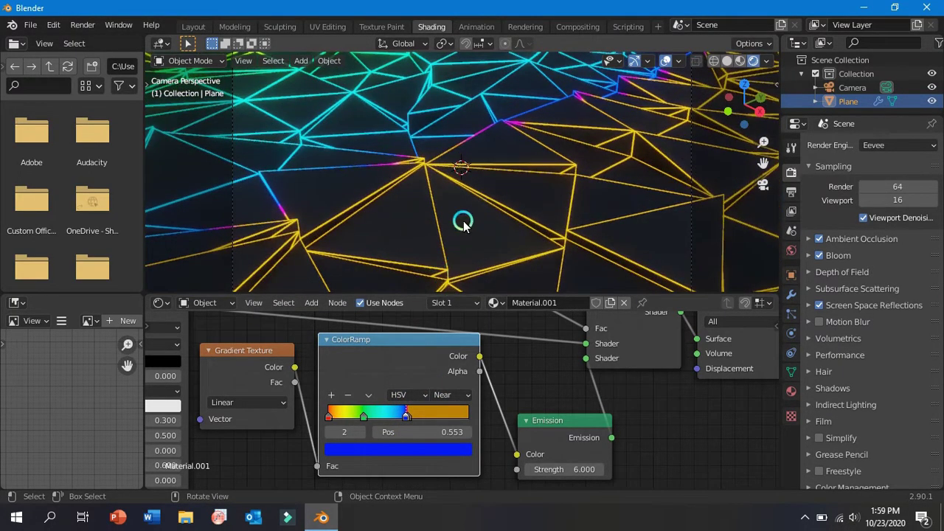
{"action": "scroll", "coordinate": [462, 220], "scroll_direction": "down", "scroll_amount": 2}
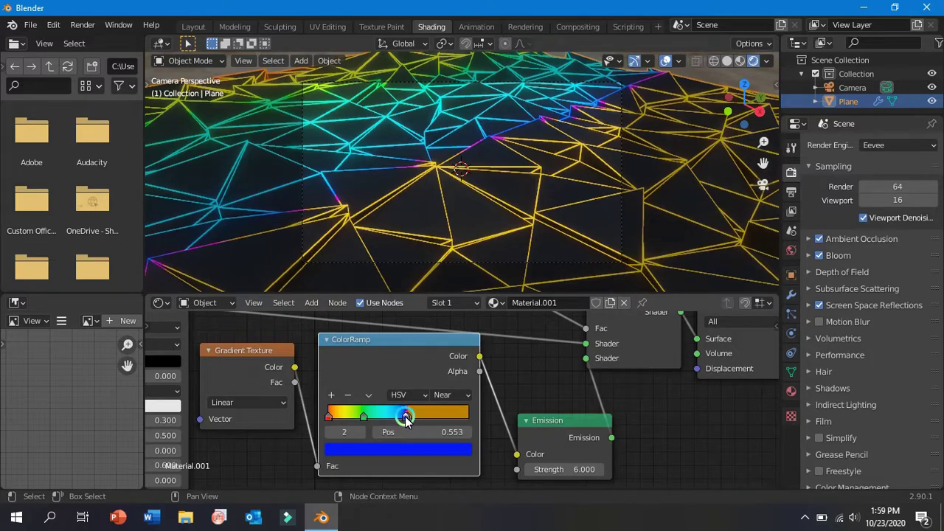
{"action": "left_click_drag", "start_coordinate": [406, 418], "coordinate": [443, 421]}
{"action": "scroll", "coordinate": [481, 155], "scroll_direction": "up", "scroll_amount": 2}
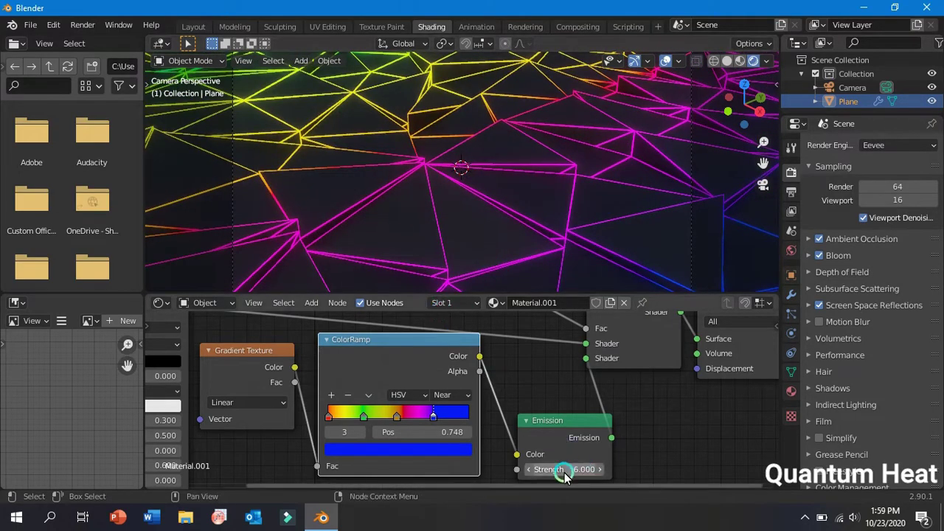
Tidy the gradient chain by moving the Emission node slightly up and the Gradient Texture and ColorRamp nodes slightly down.
{"action": "left_click_drag", "start_coordinate": [555, 422], "coordinate": [552, 413]}
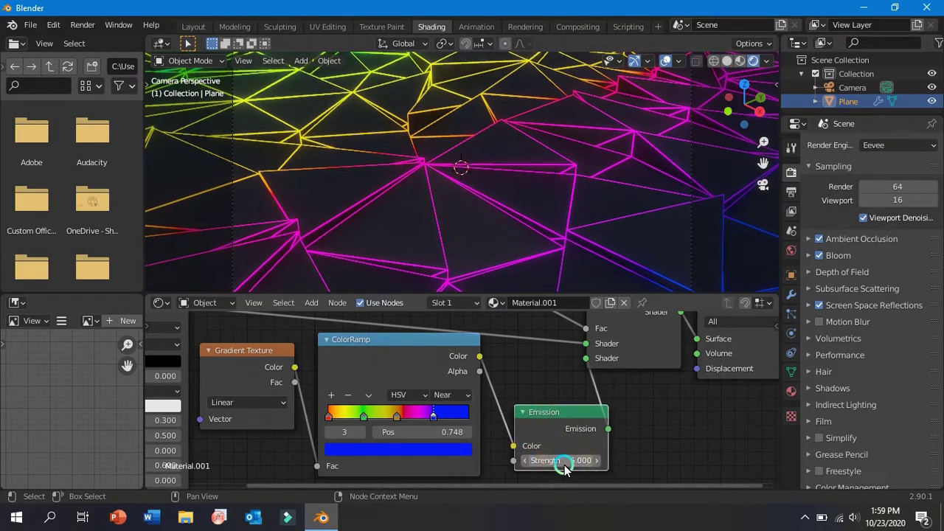
{"action": "left_click", "coordinate": [271, 361]}
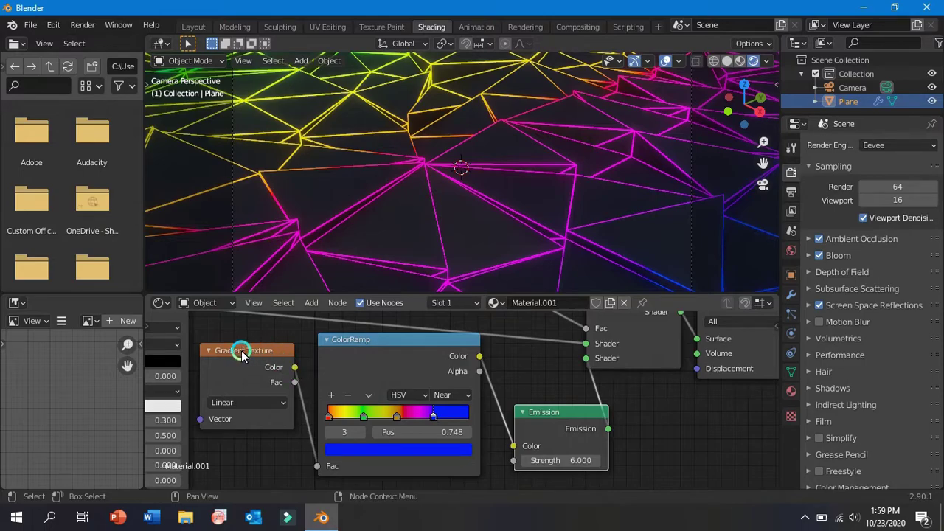
{"action": "left_click_drag", "start_coordinate": [241, 352], "coordinate": [247, 354]}
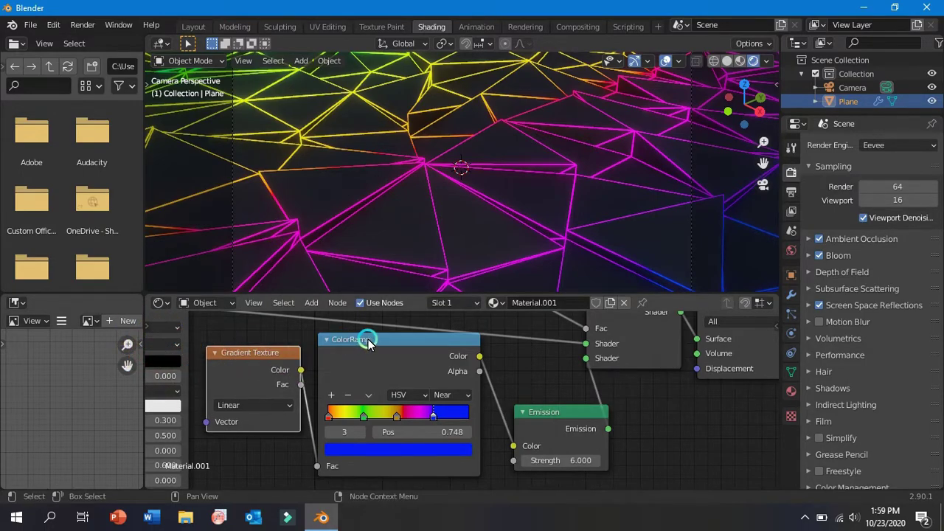
{"action": "left_click_drag", "start_coordinate": [369, 344], "coordinate": [373, 365]}
{"action": "left_click_drag", "start_coordinate": [282, 363], "coordinate": [288, 365]}
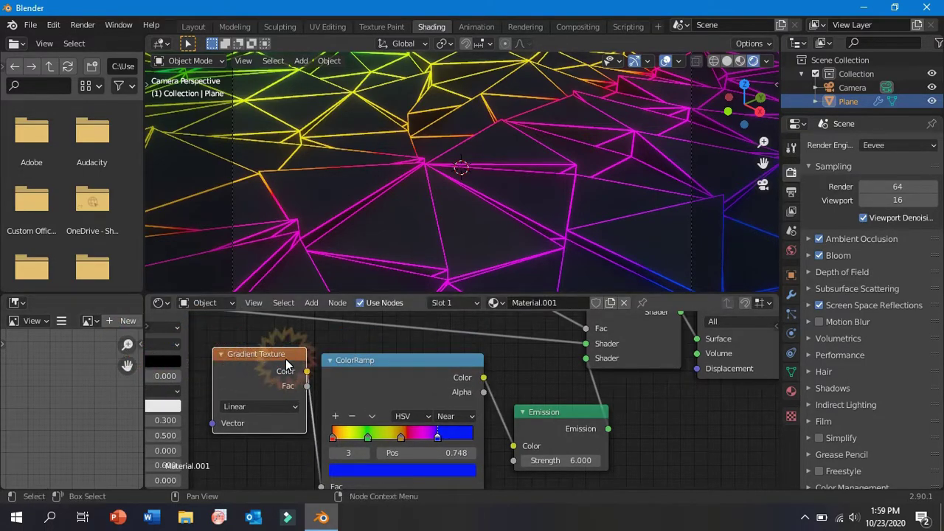
{"action": "scroll", "coordinate": [447, 143], "scroll_direction": "down", "scroll_amount": 1}
{"action": "scroll", "coordinate": [447, 143], "scroll_direction": "up", "scroll_amount": 2}
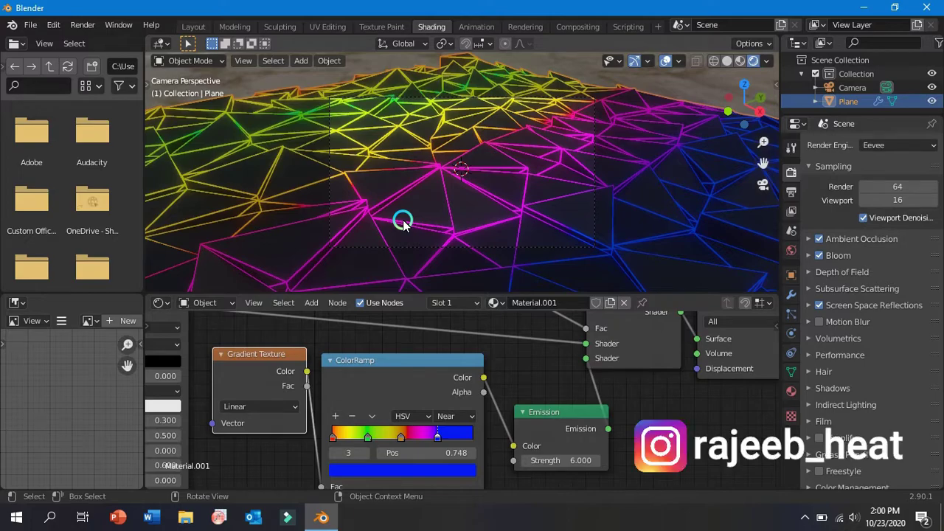
{"action": "scroll", "coordinate": [403, 226], "scroll_direction": "up", "scroll_amount": 3}
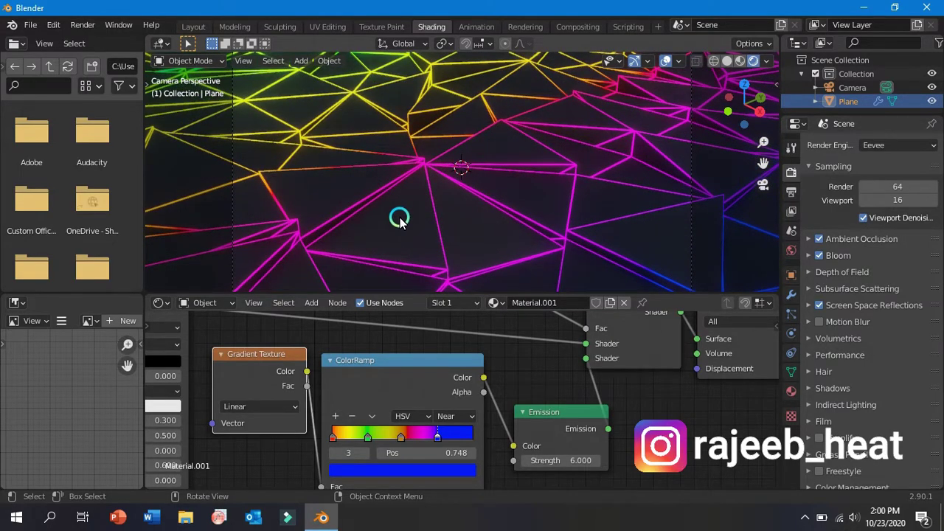
{"action": "scroll", "coordinate": [418, 223], "scroll_direction": "down", "scroll_amount": 1}
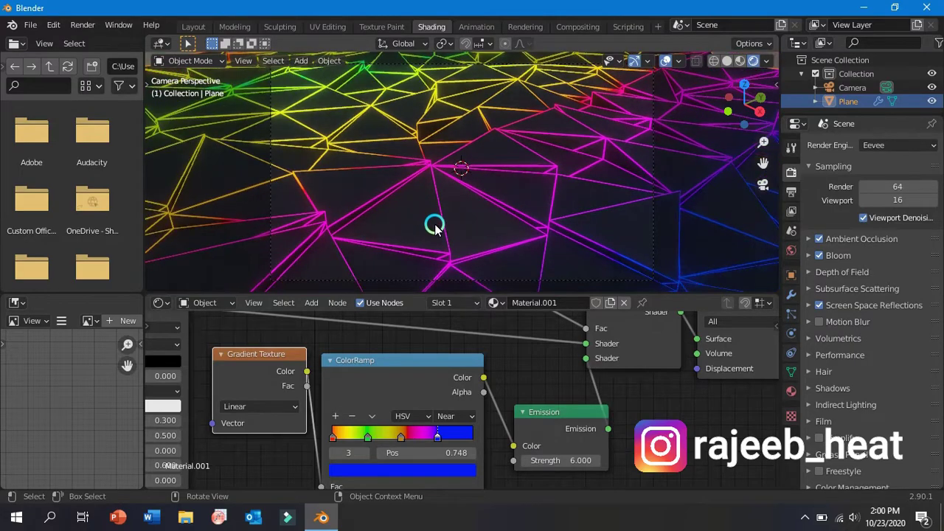
{"action": "scroll", "coordinate": [432, 225], "scroll_direction": "down", "scroll_amount": 2}
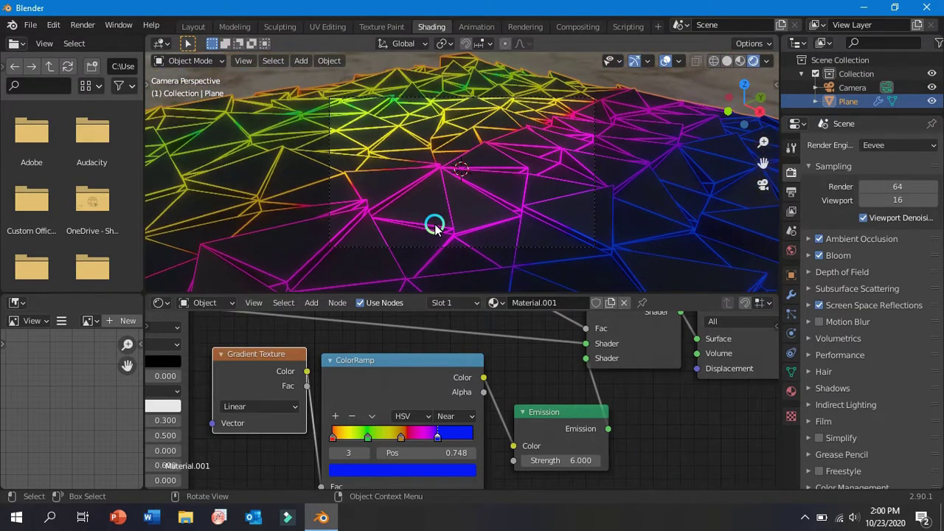